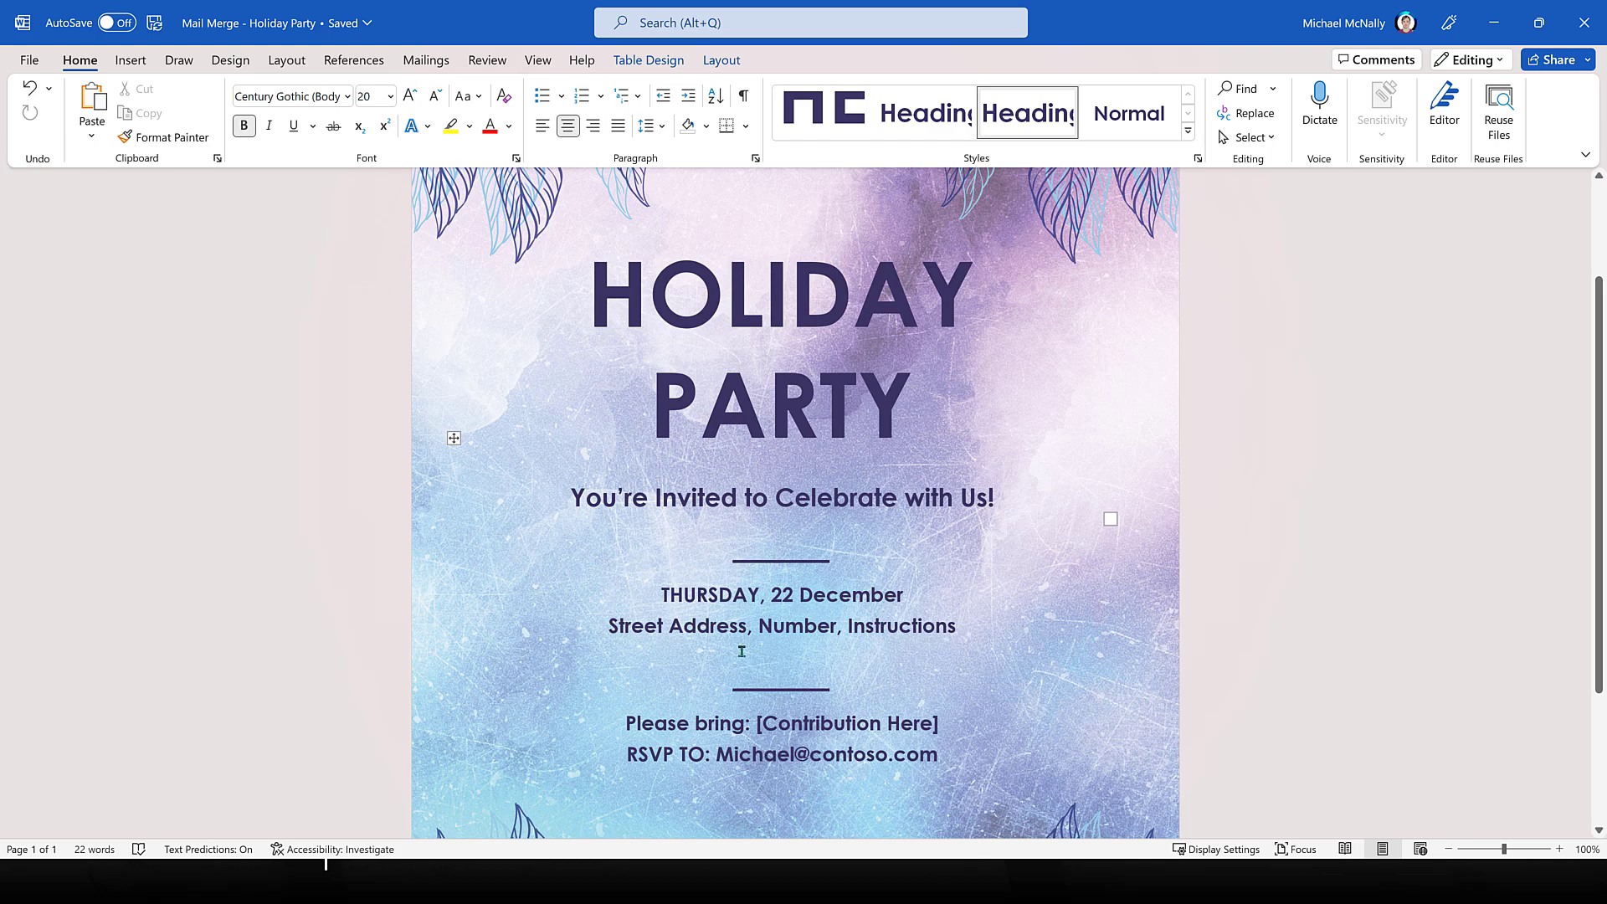
pyautogui.moveTo(757, 727); pyautogui.dragTo(940, 726)
pyautogui.click(945, 729)
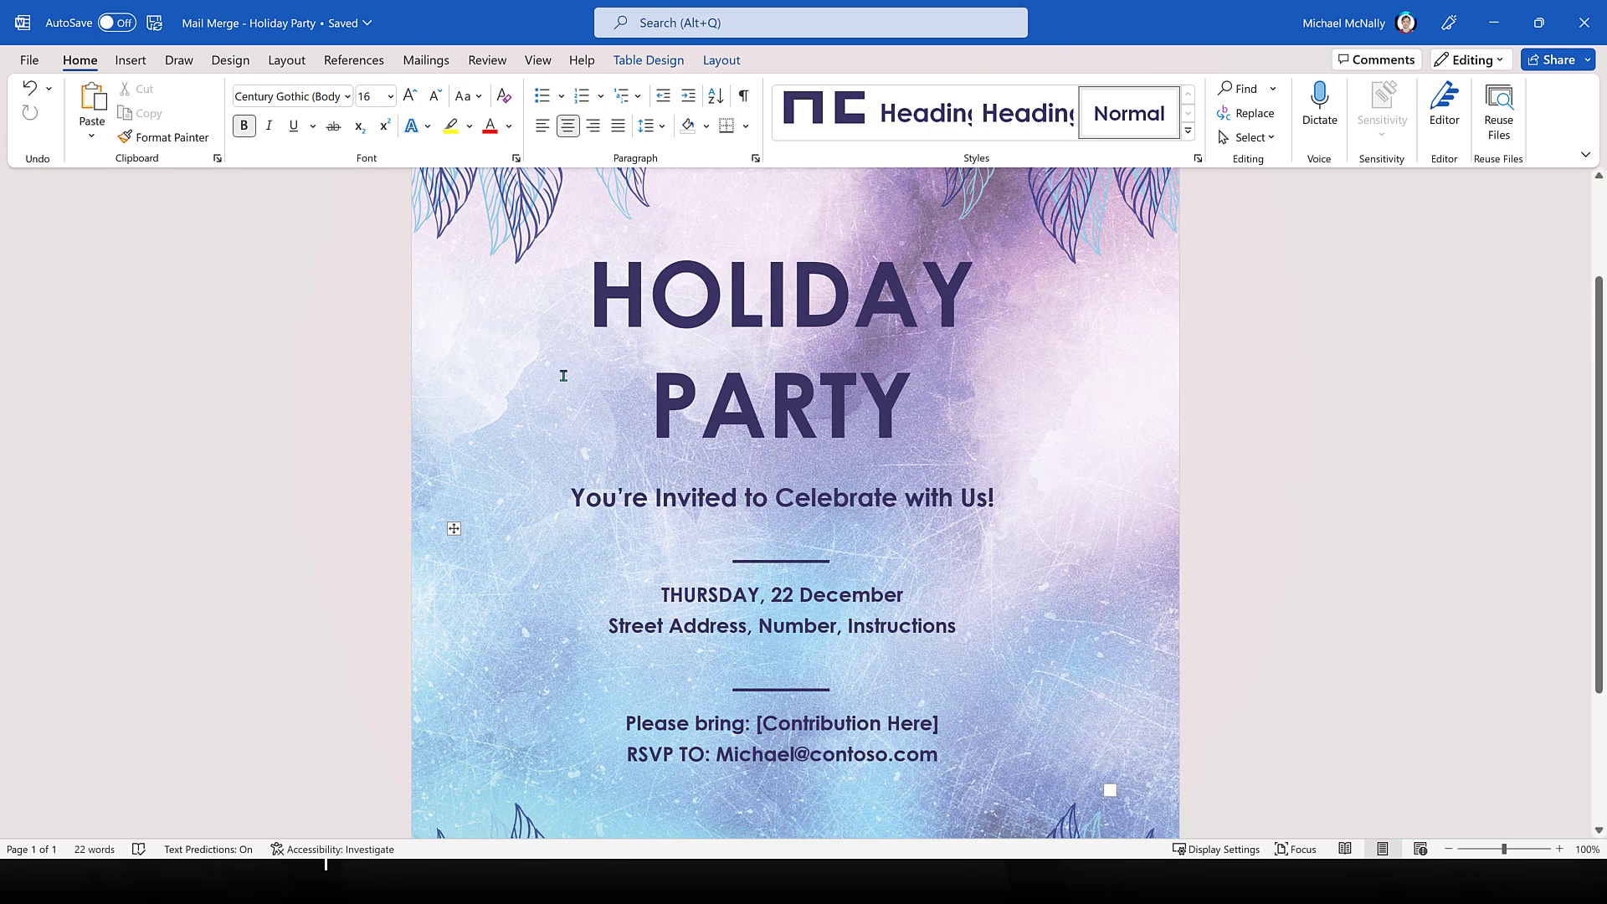
# Step: Start the step-by-step mail merge wizard for letters based on the current document and proceed to recipient selection
pyautogui.click(425, 60)
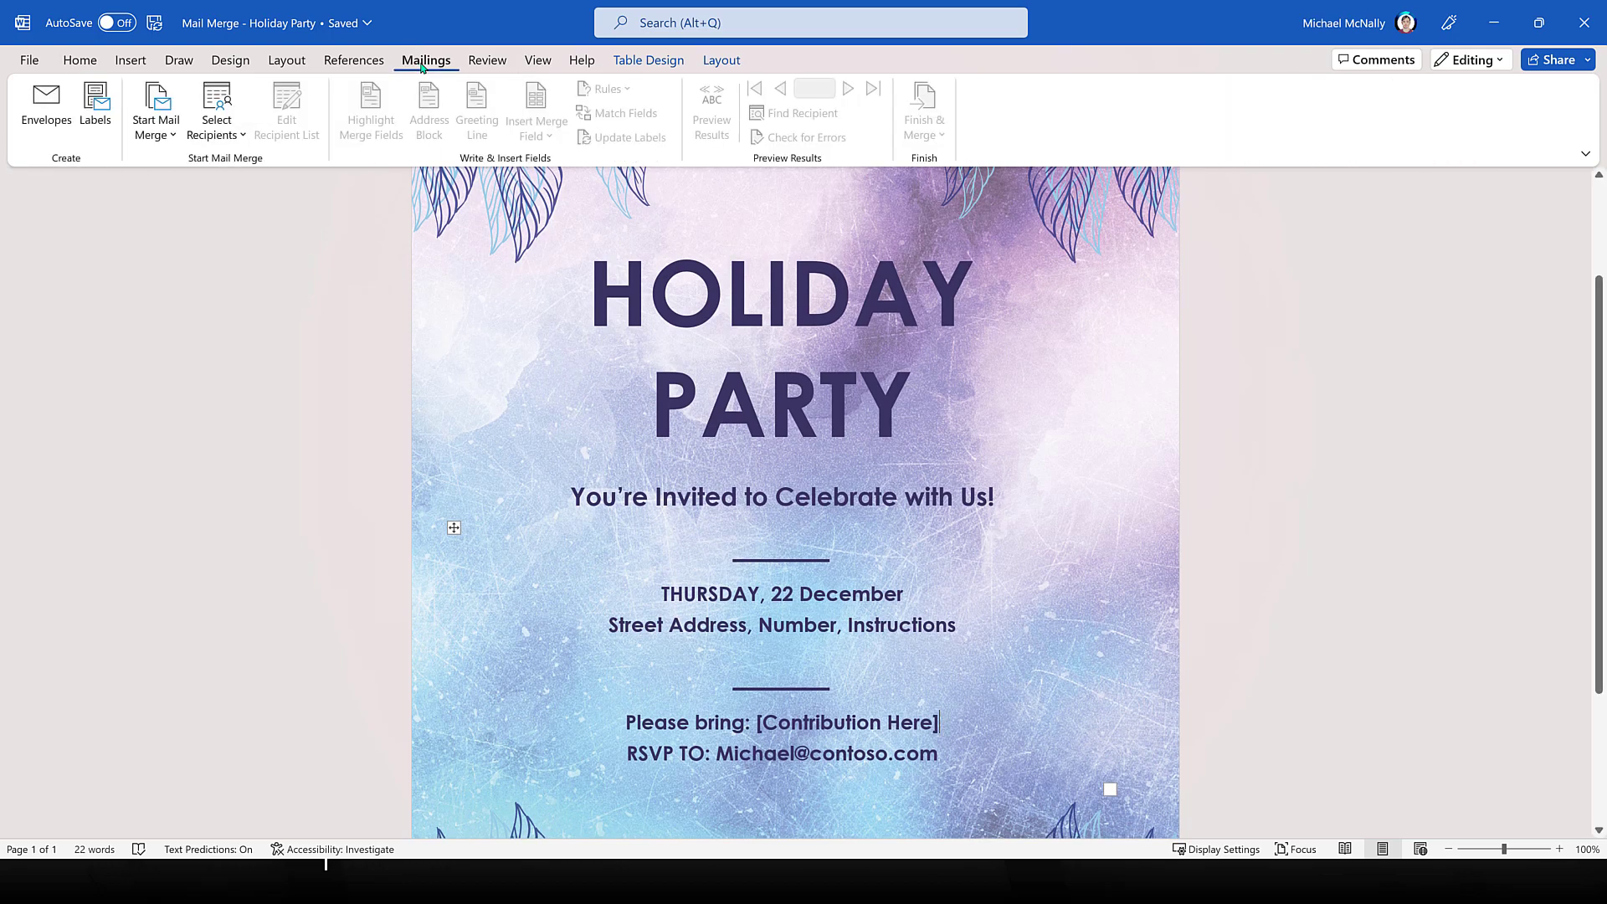
pyautogui.click(172, 136)
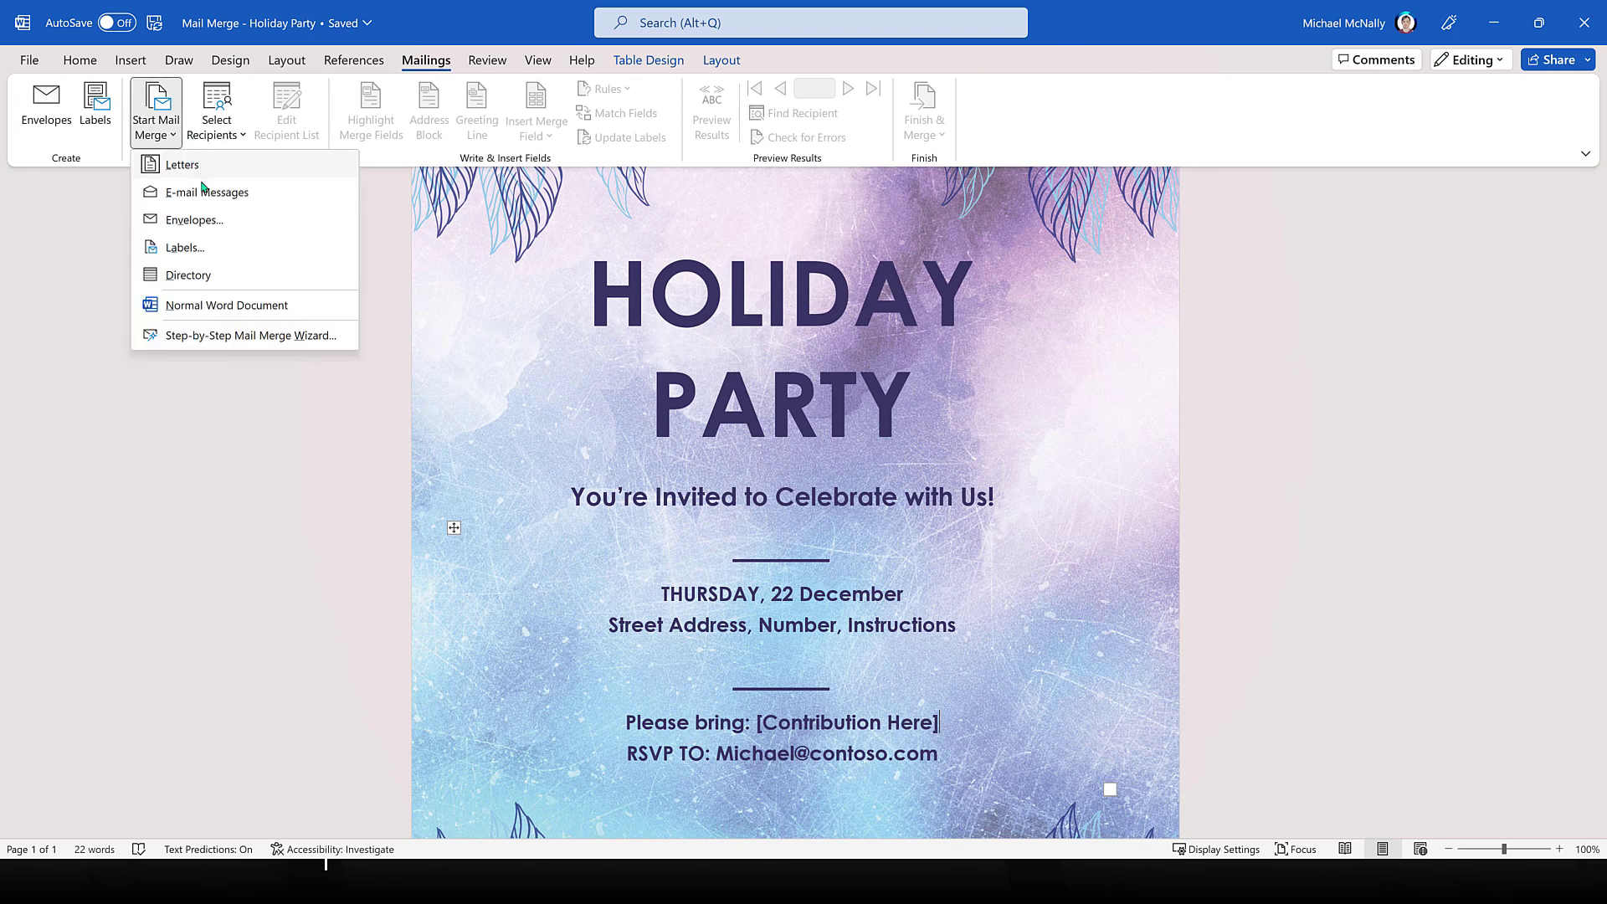
pyautogui.click(245, 336)
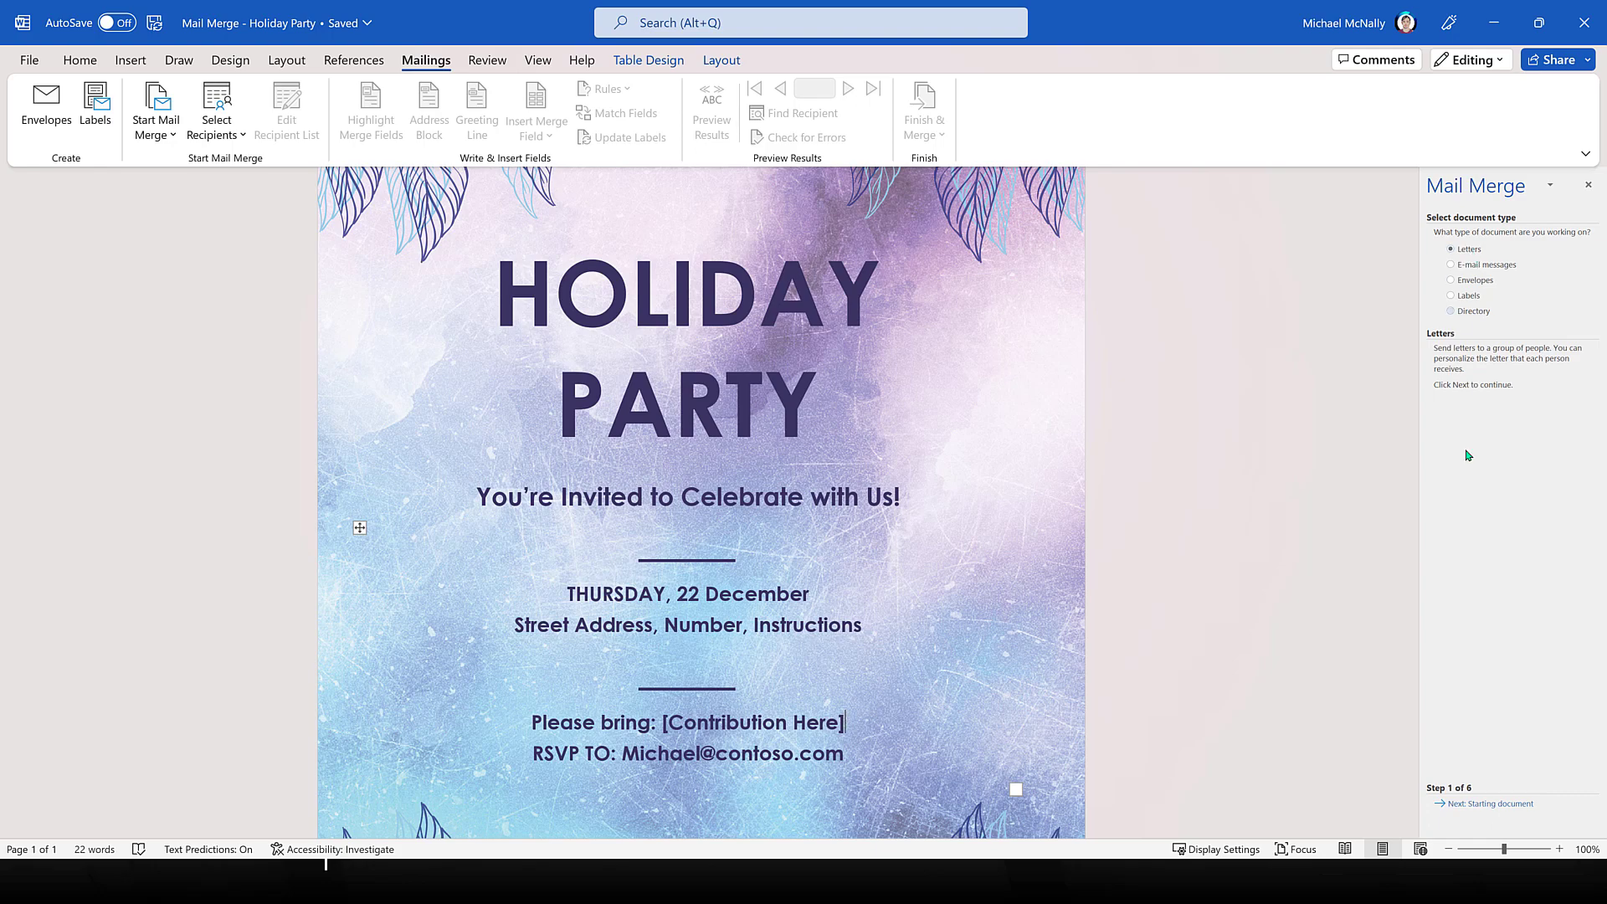
pyautogui.click(1484, 806)
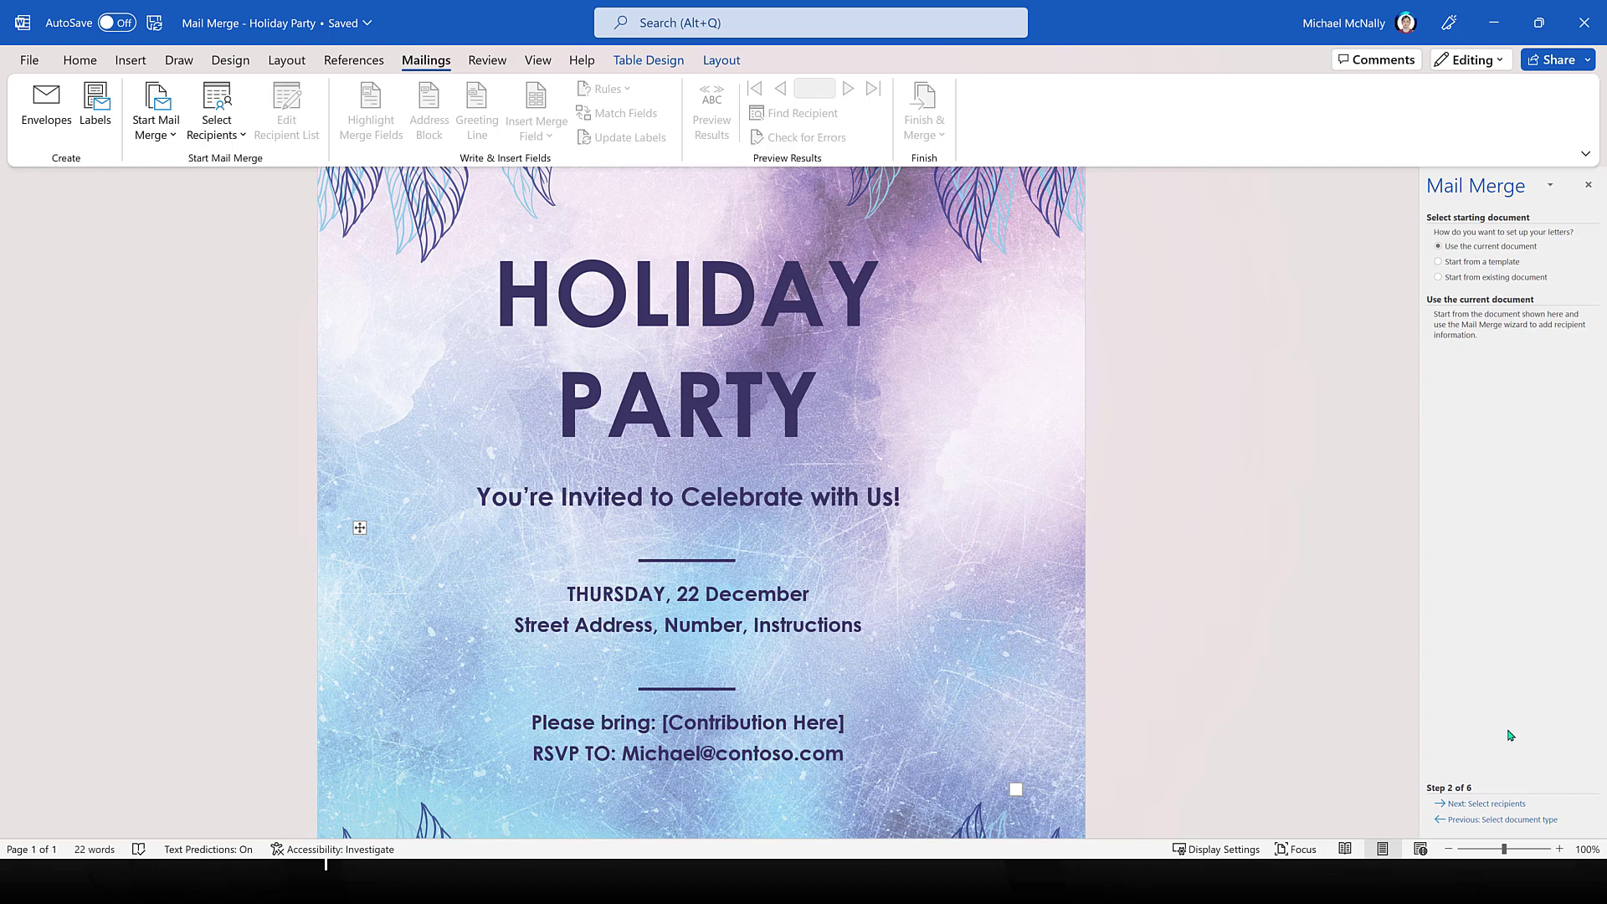
pyautogui.click(1516, 805)
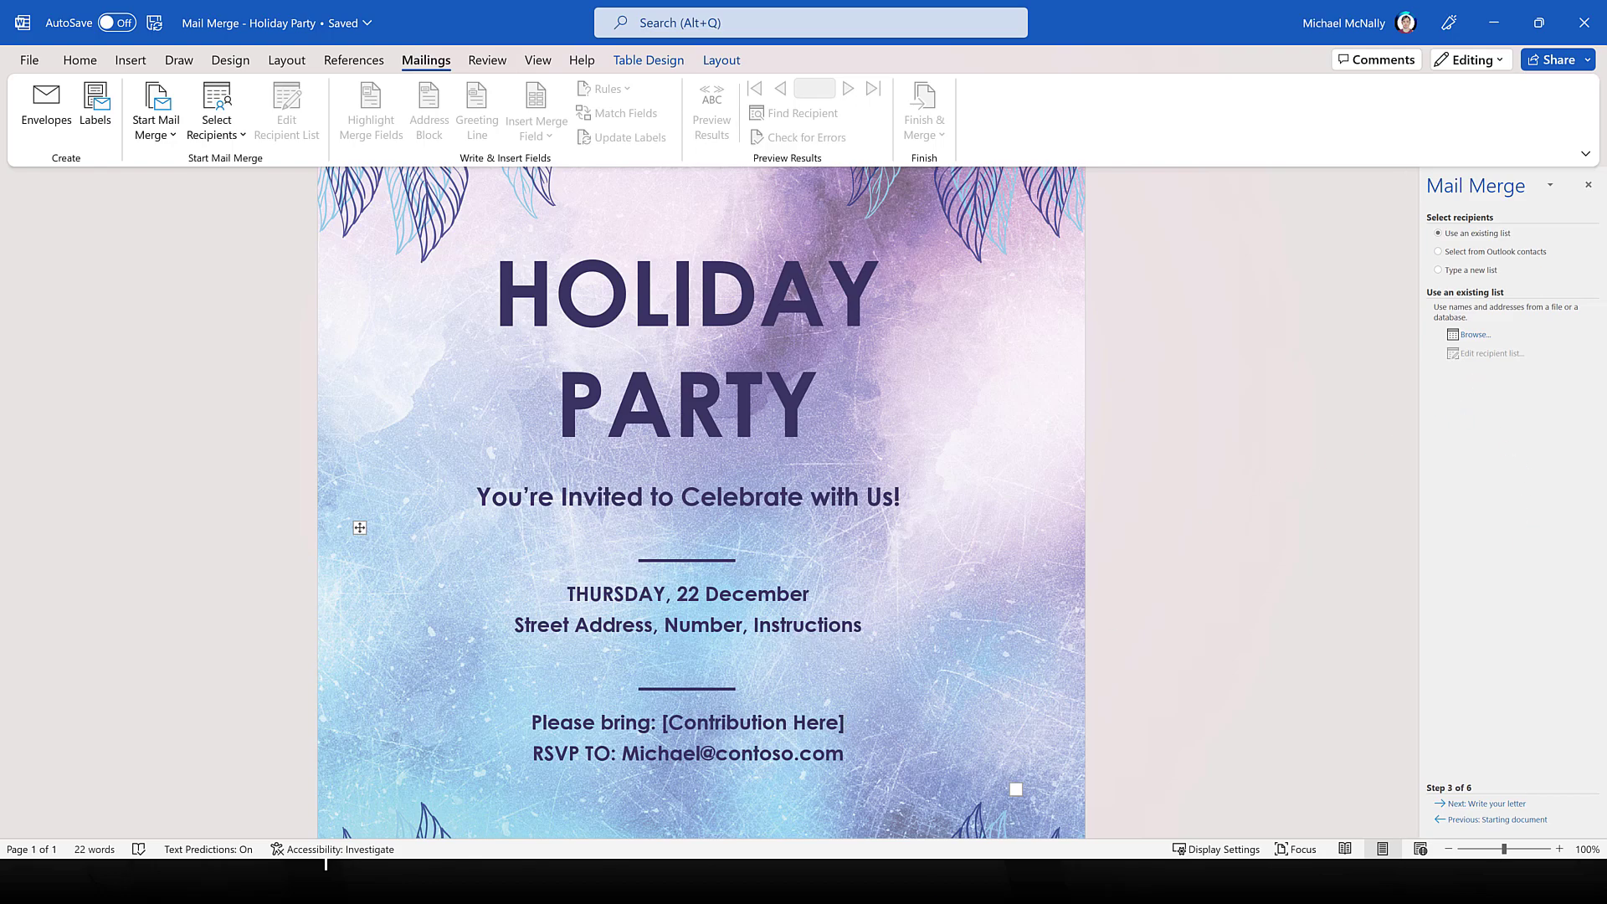
# Step: Use Sheet1$ of the existing Mail Merge Data workbook as the recipient list, keeping all recipients and the first row as column headers
pyautogui.hotkey('alt', 'Tab')
pyautogui.click(1465, 337)
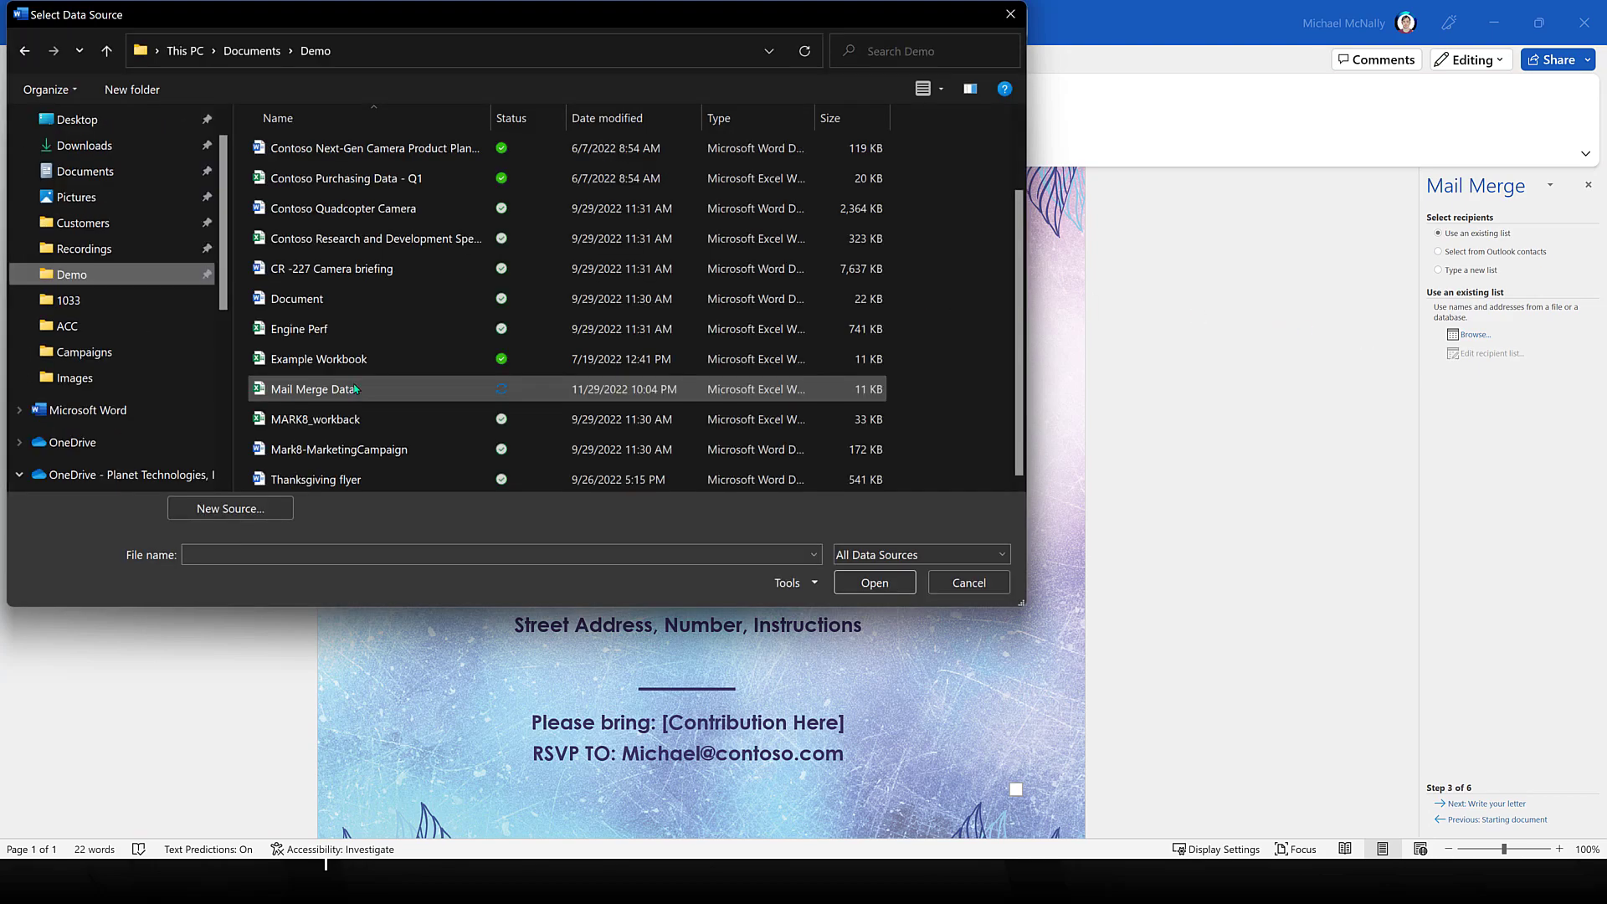
pyautogui.click(360, 387)
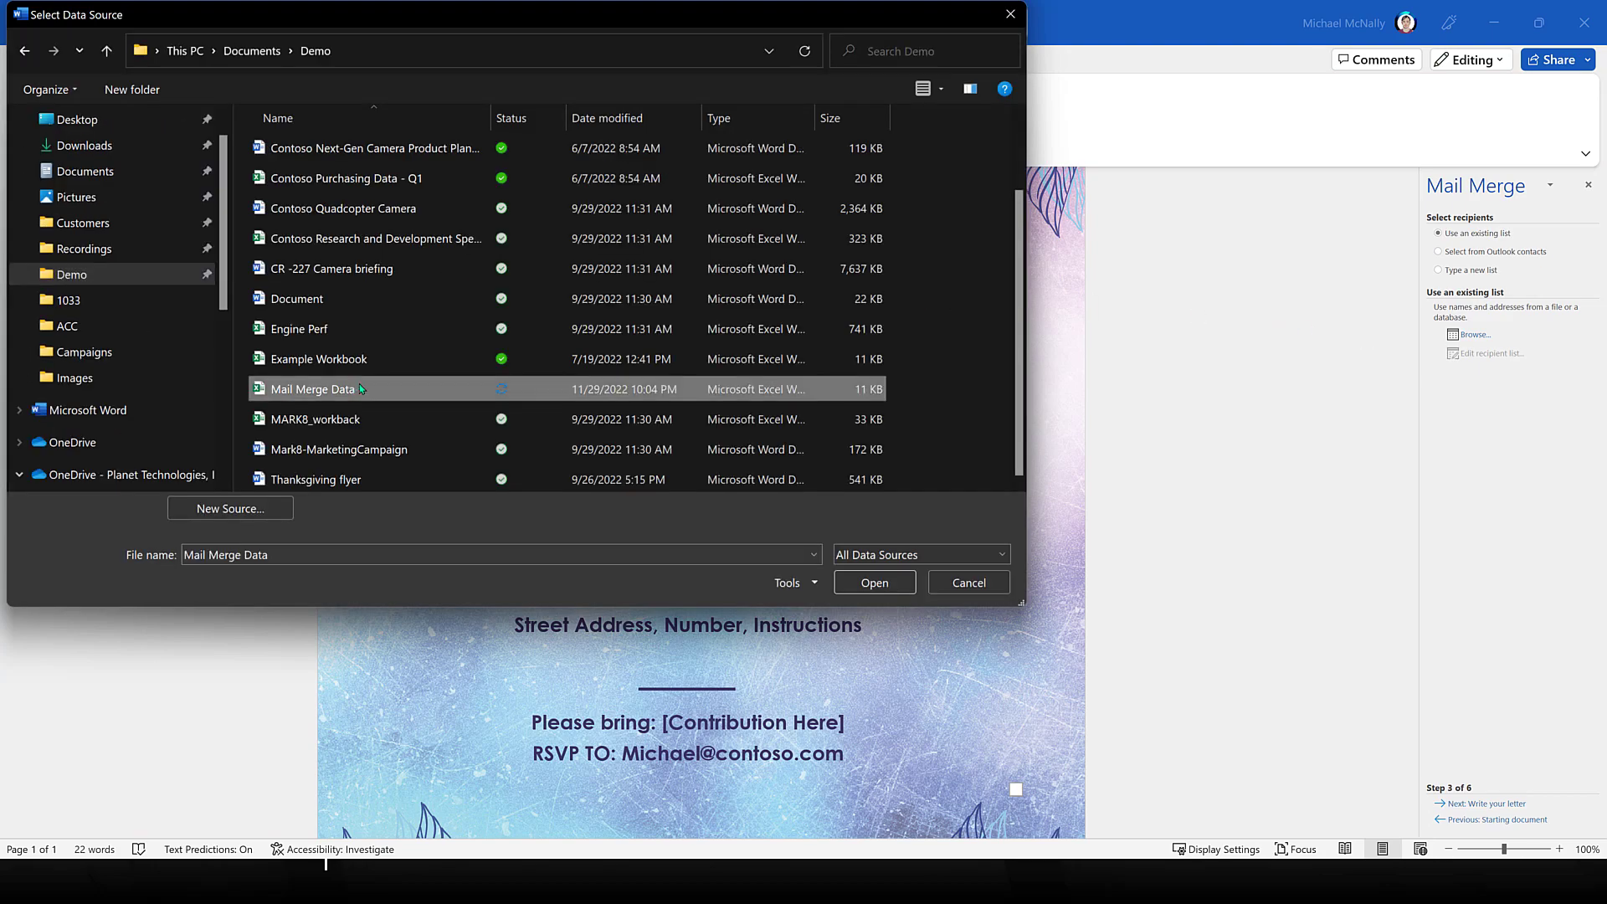
pyautogui.click(858, 579)
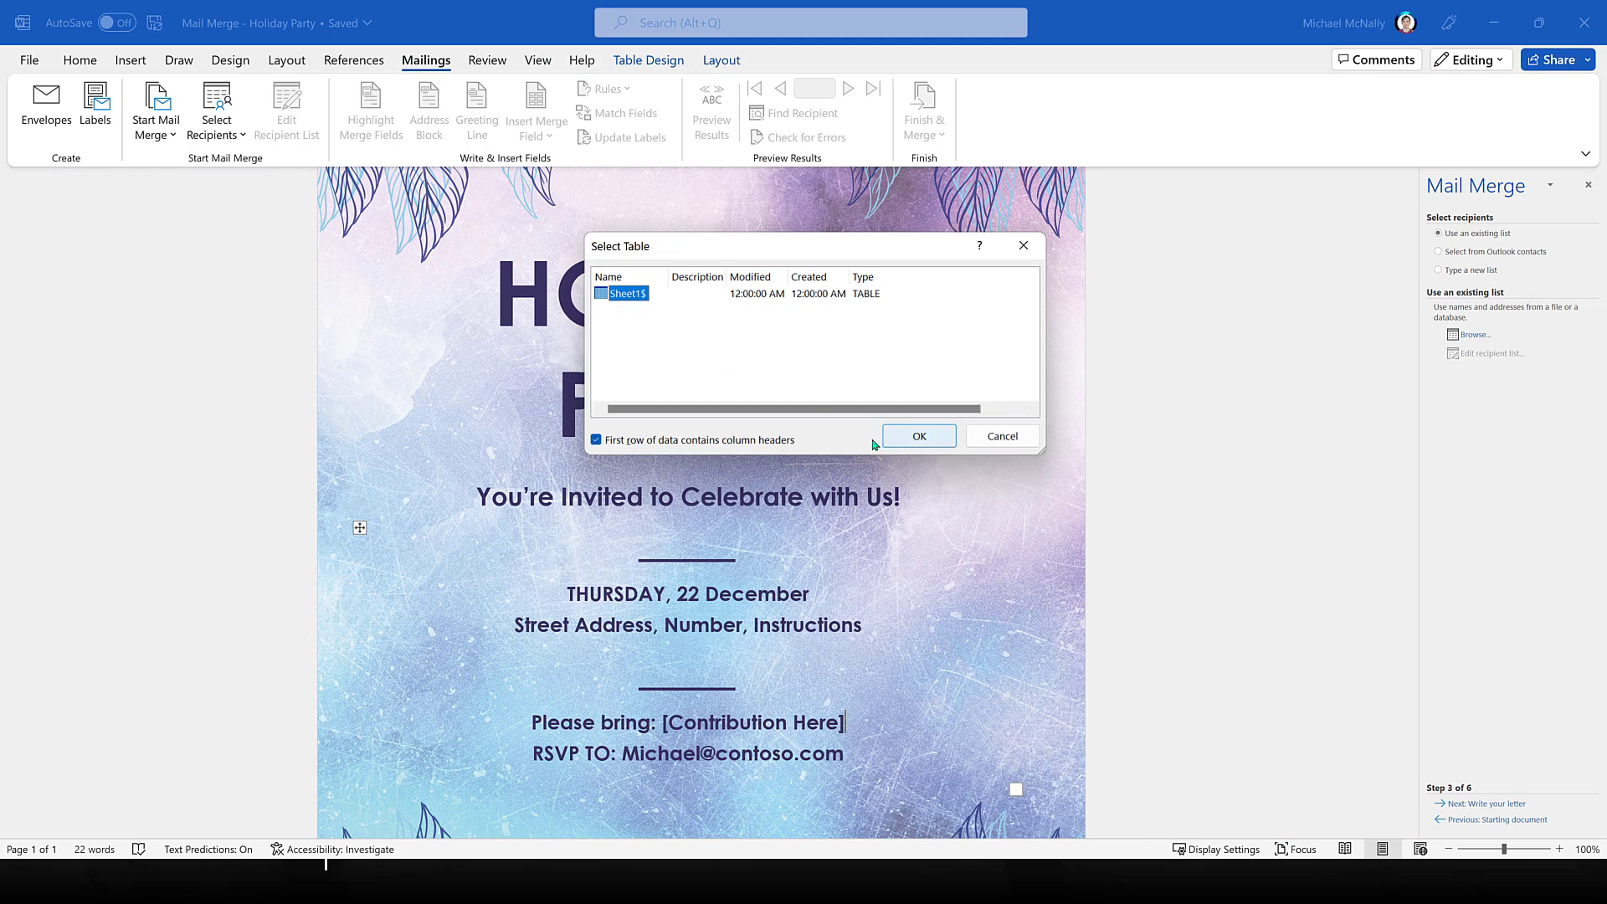
pyautogui.click(902, 444)
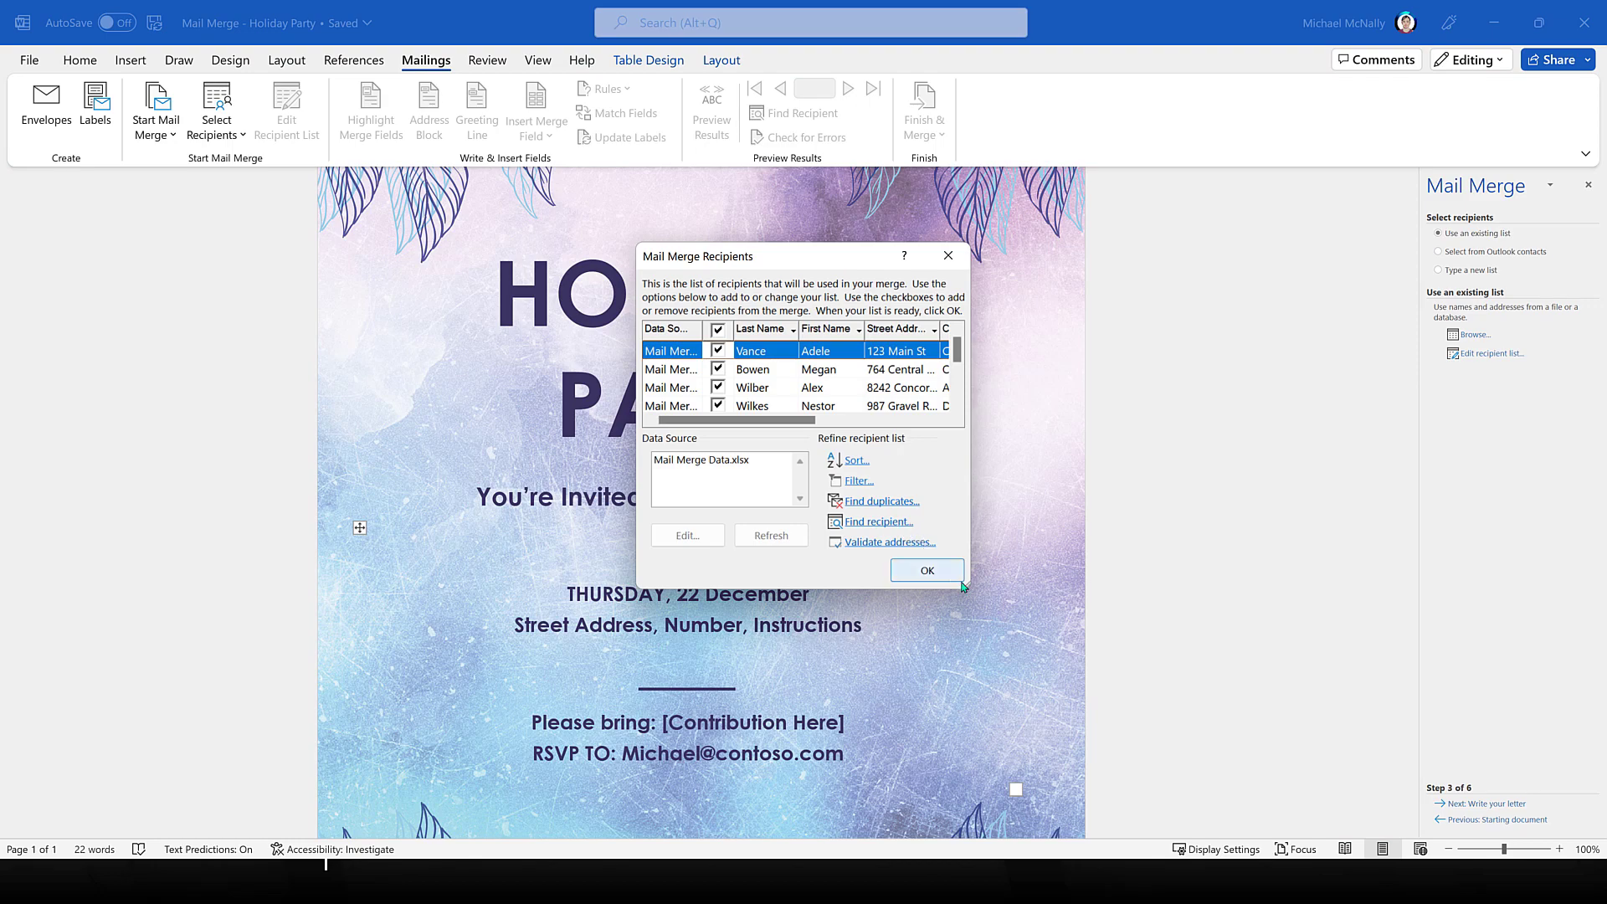
pyautogui.moveTo(968, 588); pyautogui.dragTo(1295, 732)
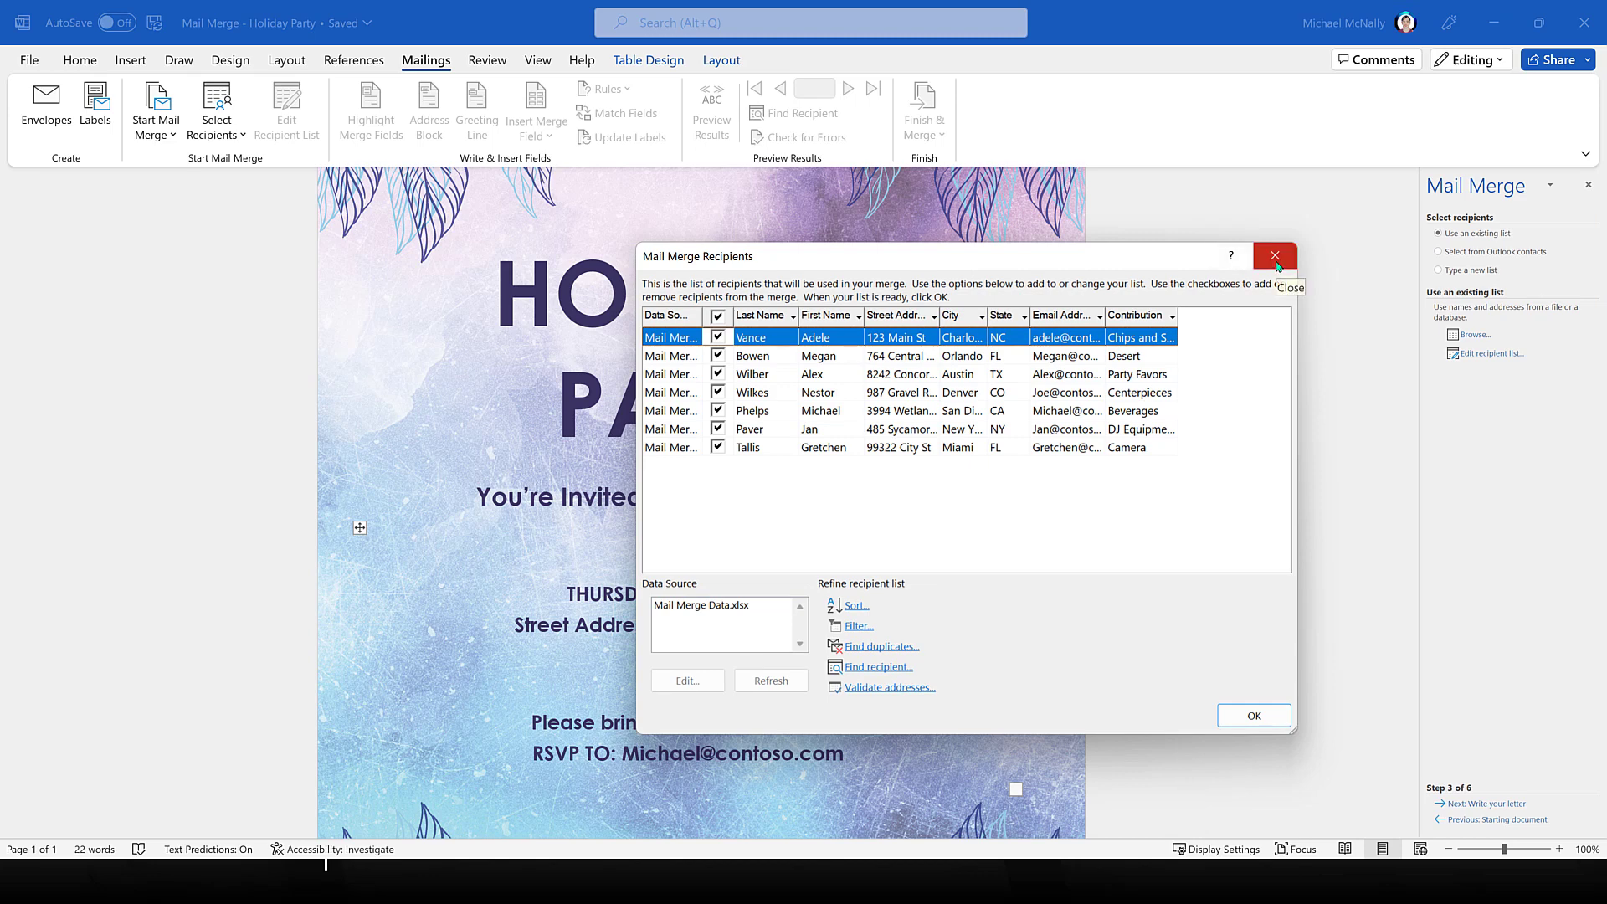
pyautogui.click(1253, 716)
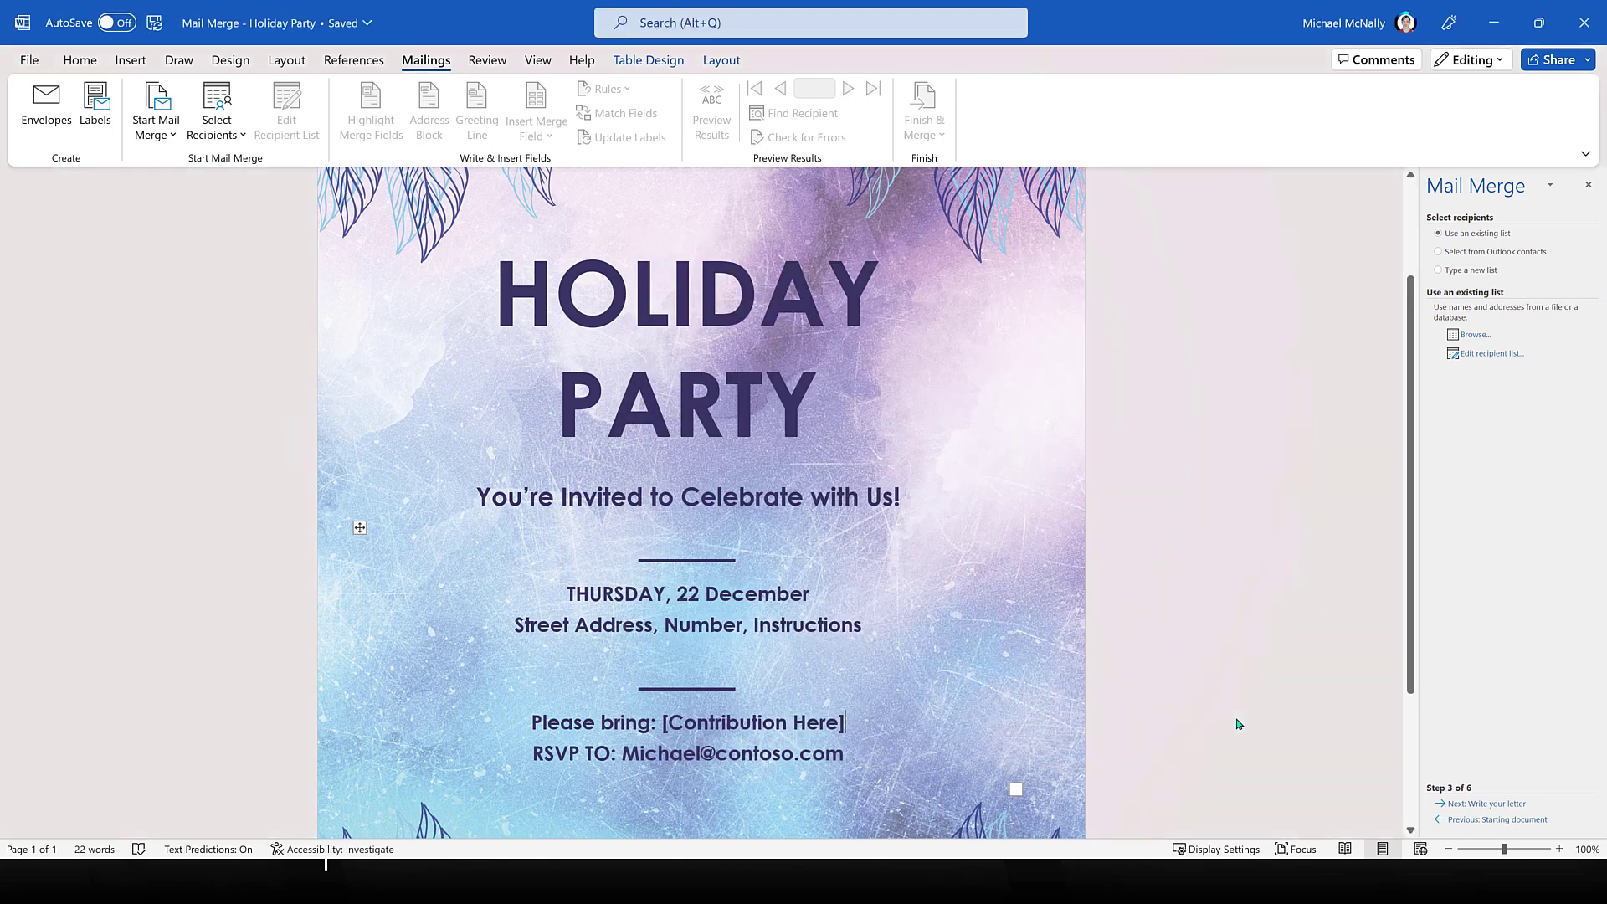
# Step: Continue to writing the letter and begin the invitation line with the First Name merge field and a comma, changing "You're" to "you're"
pyautogui.click(1486, 805)
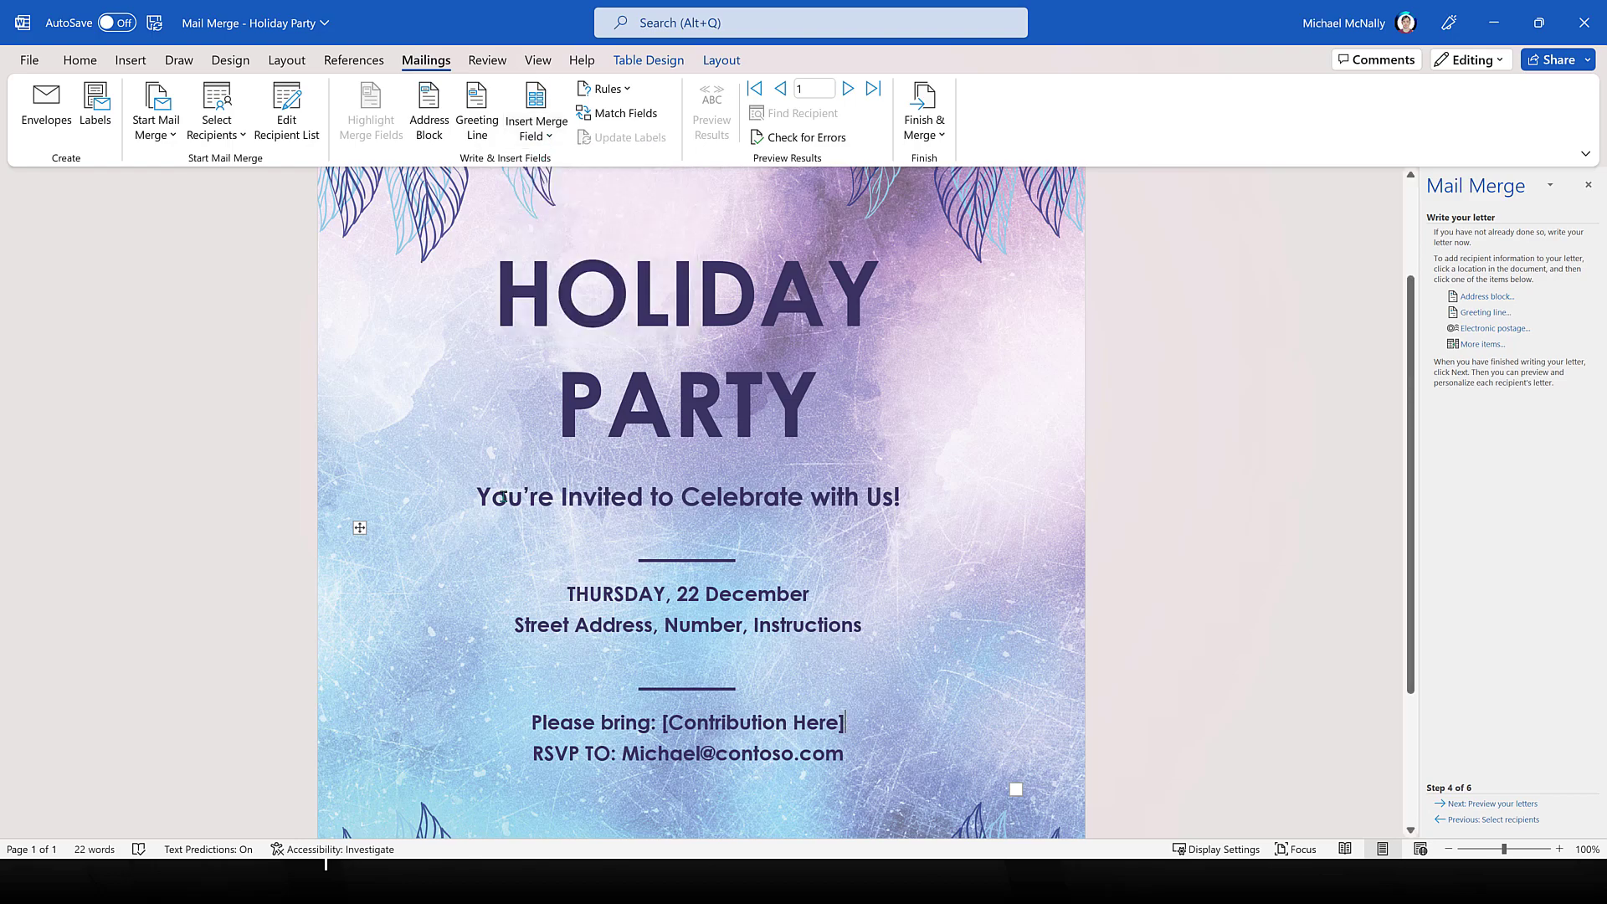
pyautogui.click(489, 495)
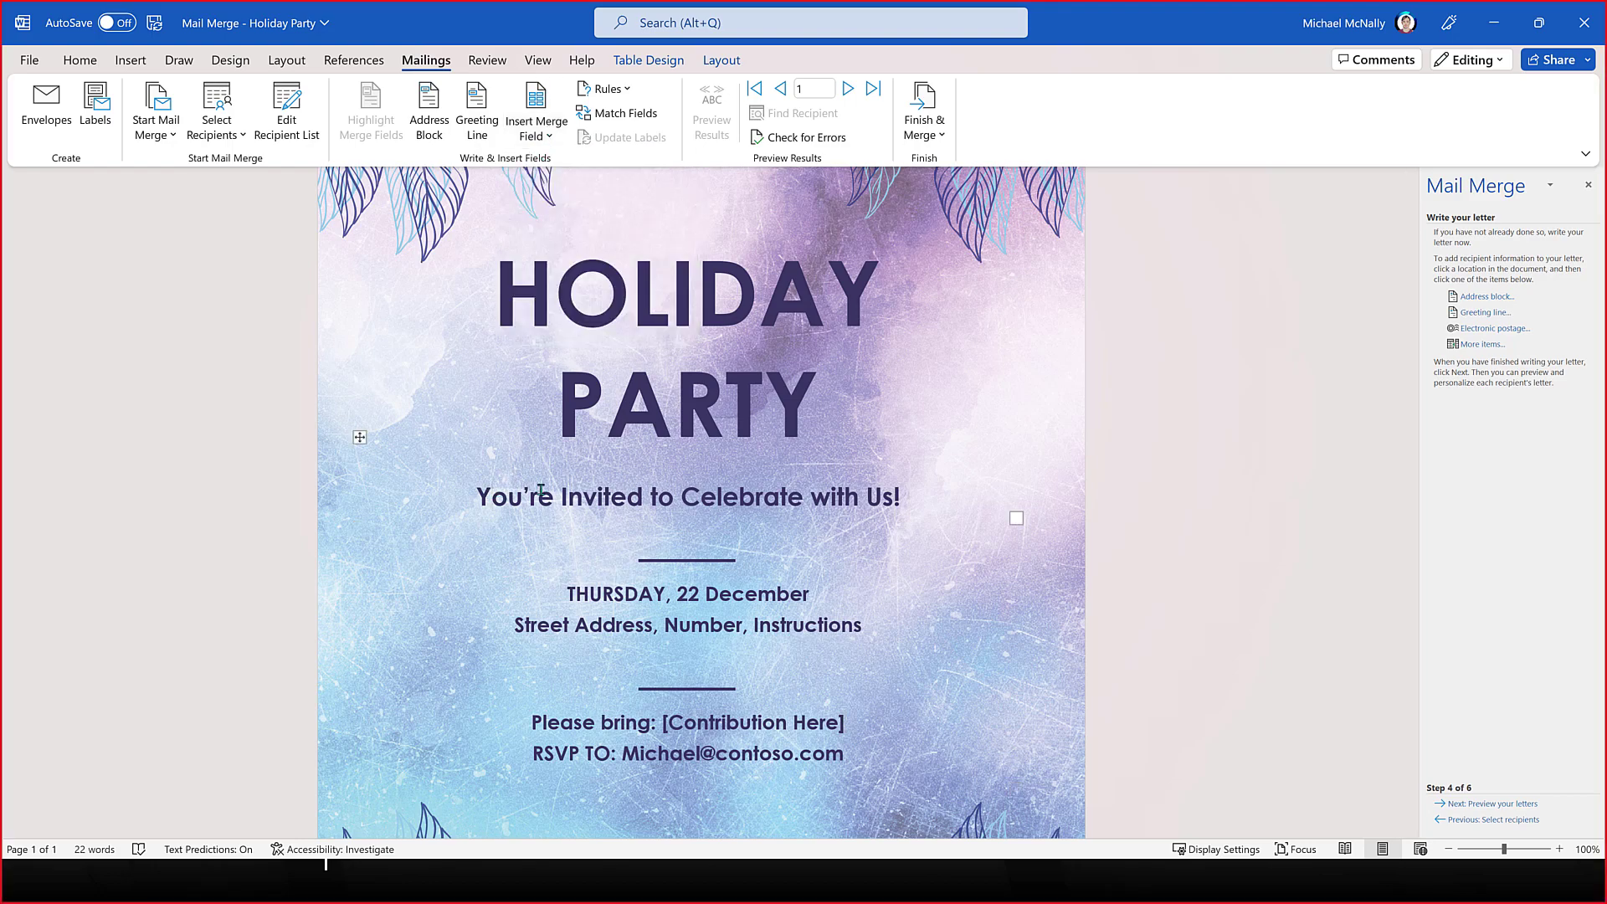
pyautogui.press('BackSpace')
pyautogui.write('y')
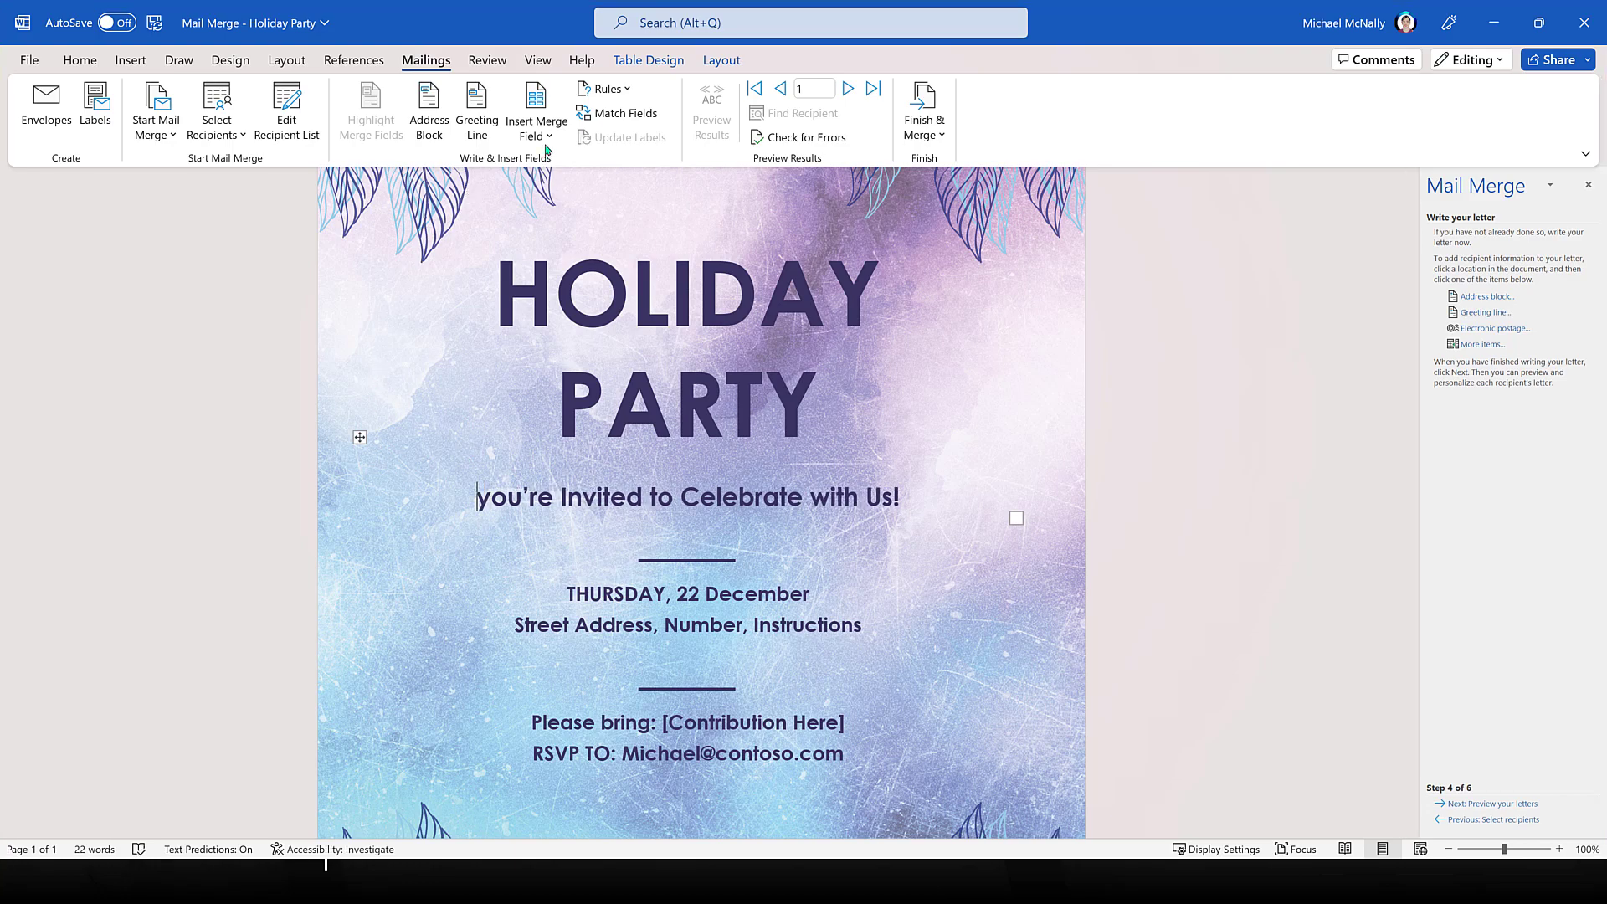
pyautogui.click(552, 96)
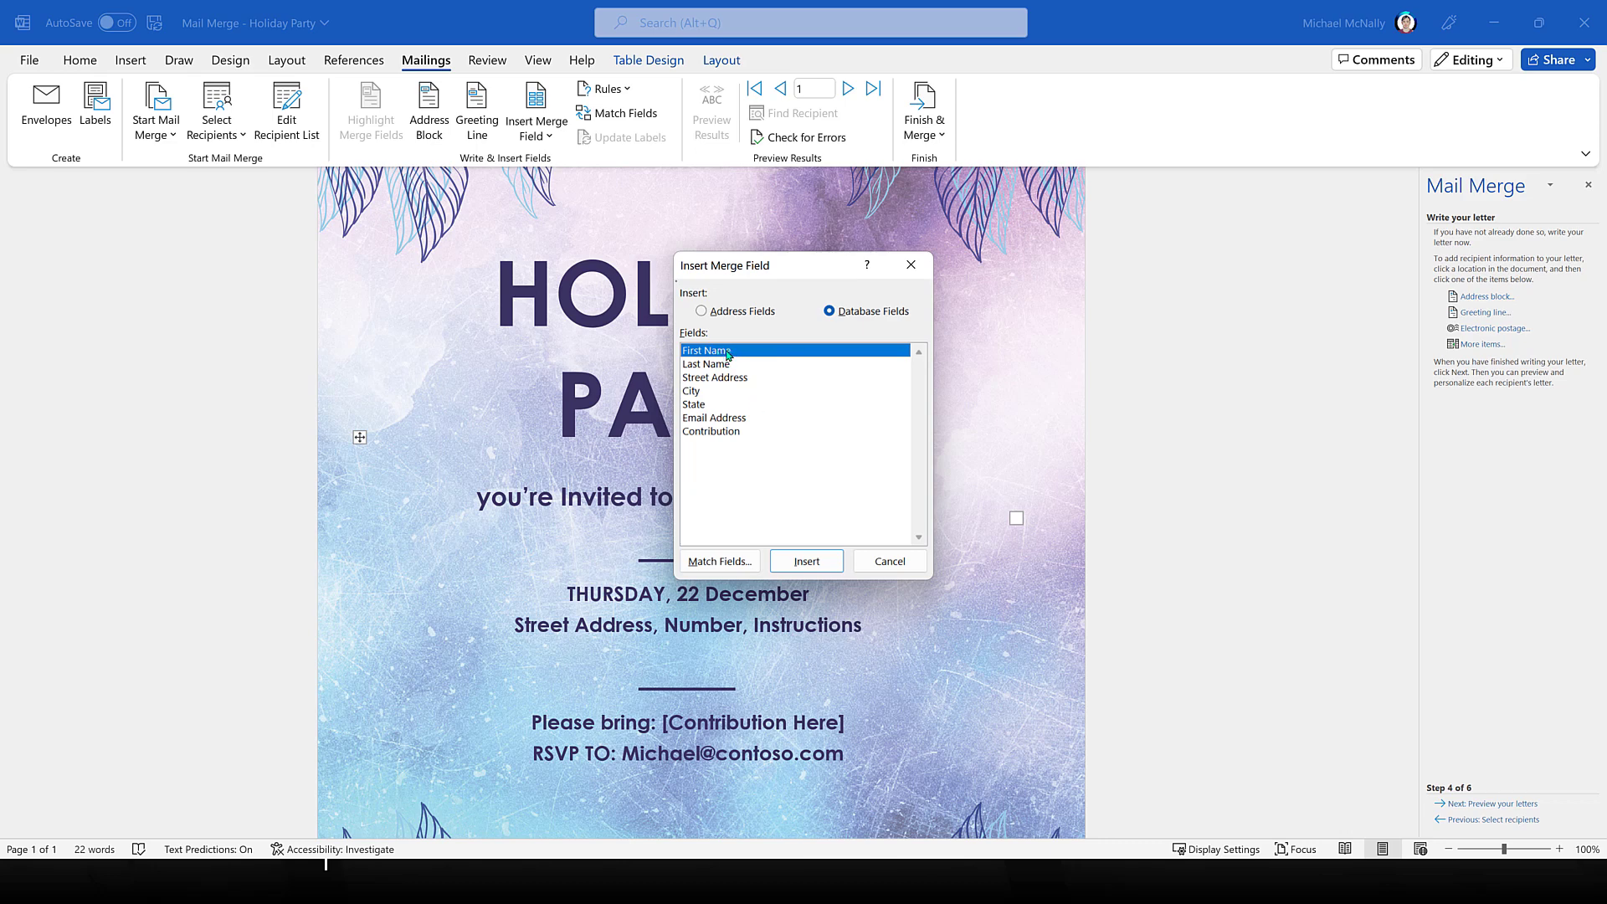
pyautogui.click(811, 562)
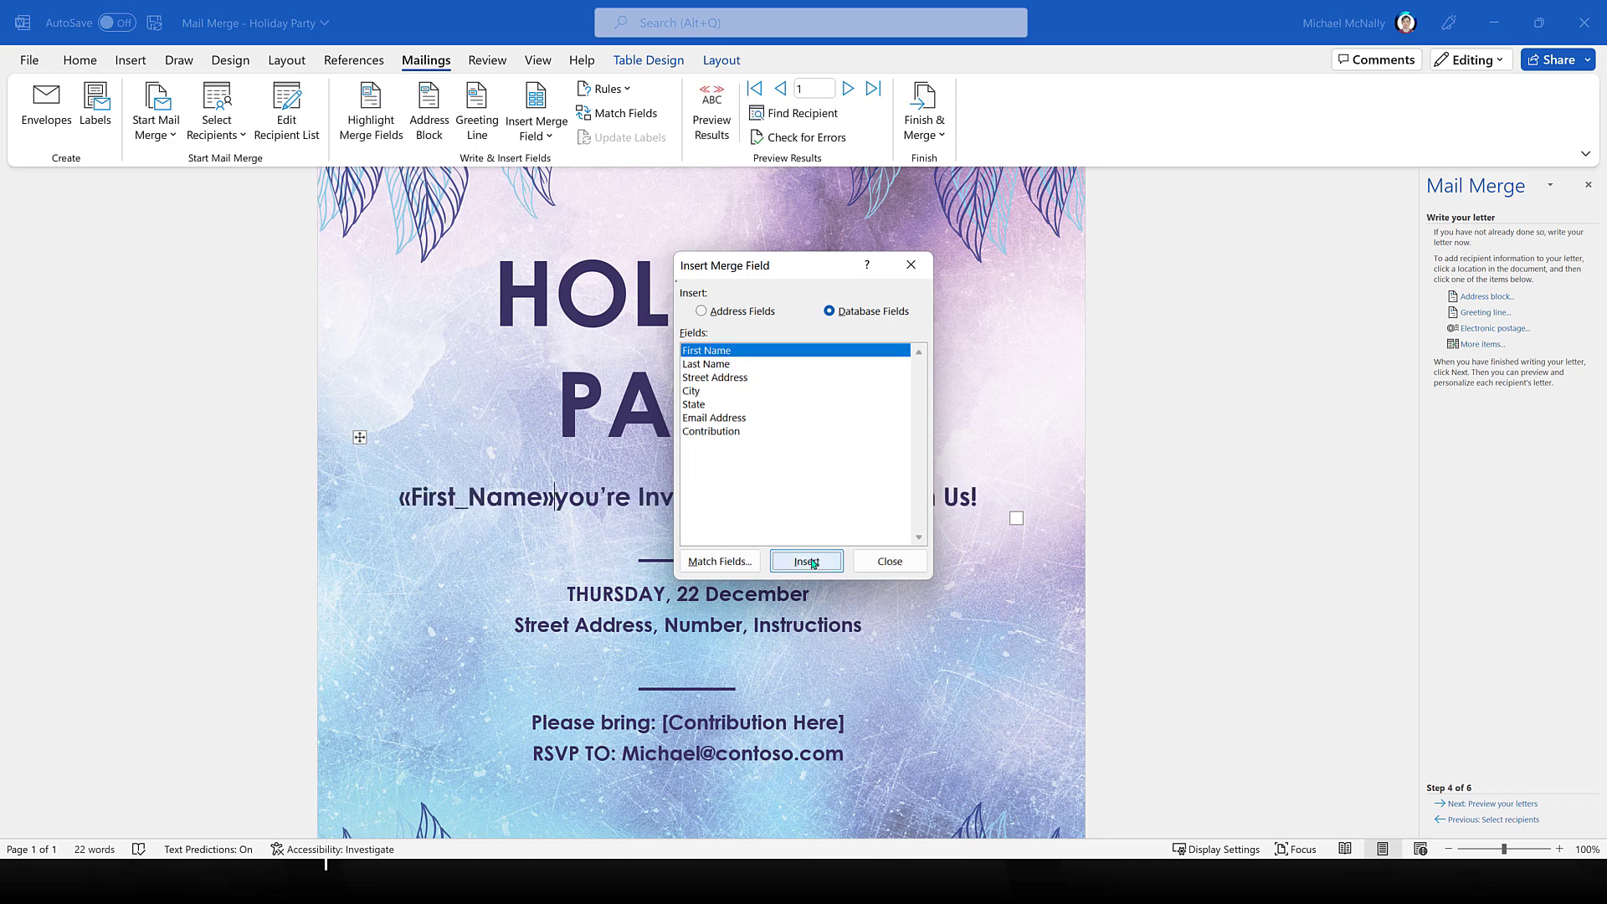
pyautogui.click(892, 562)
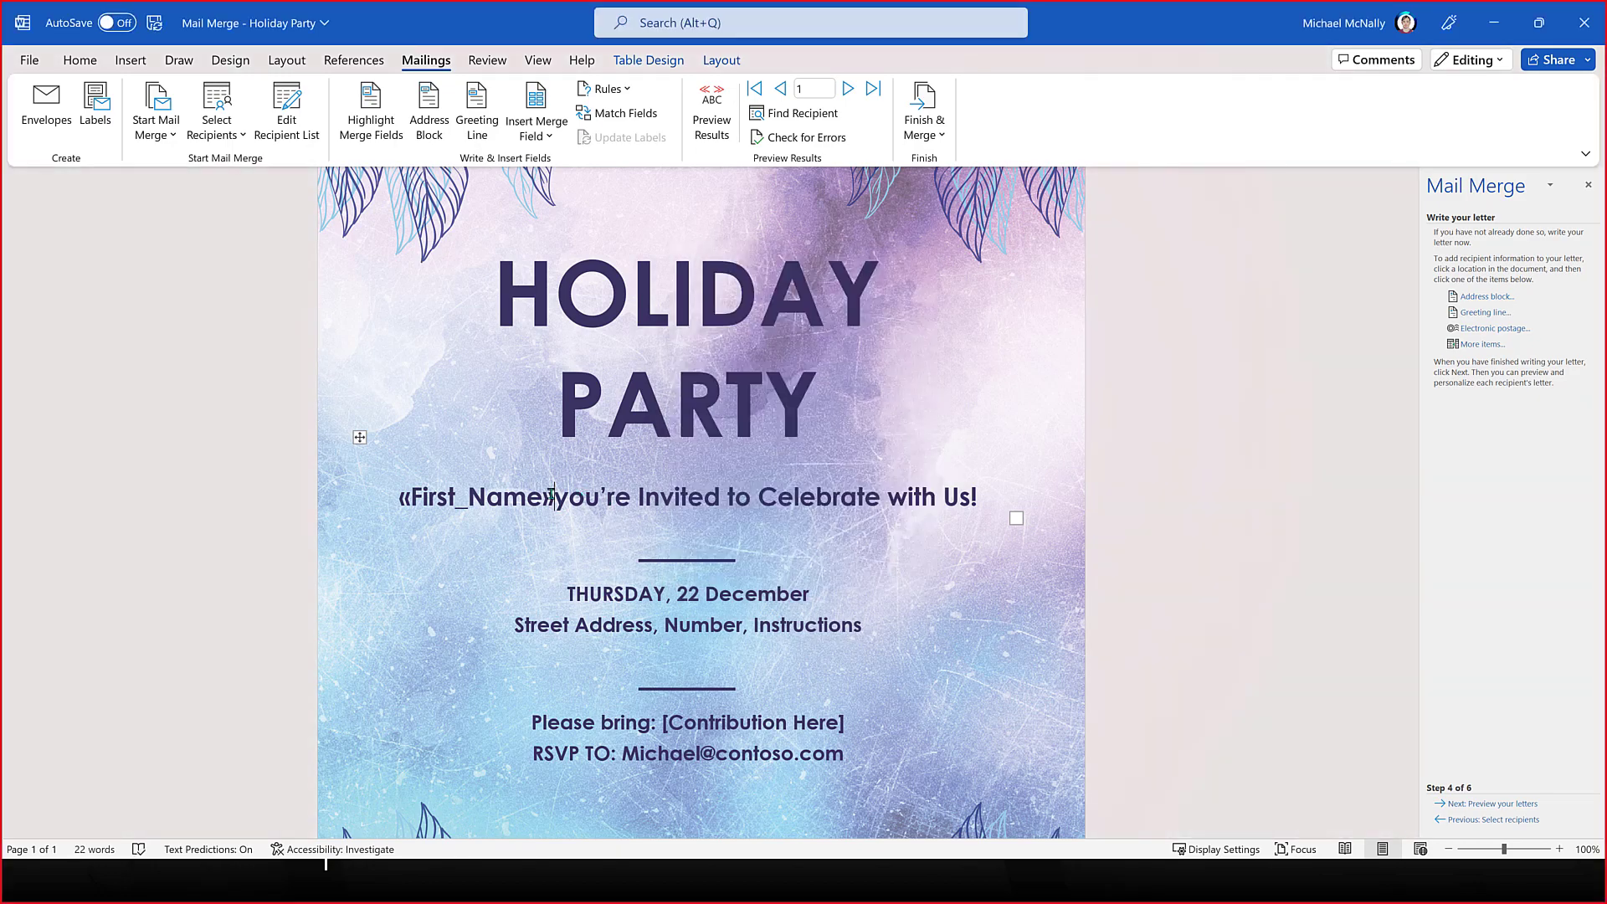
pyautogui.write(',')
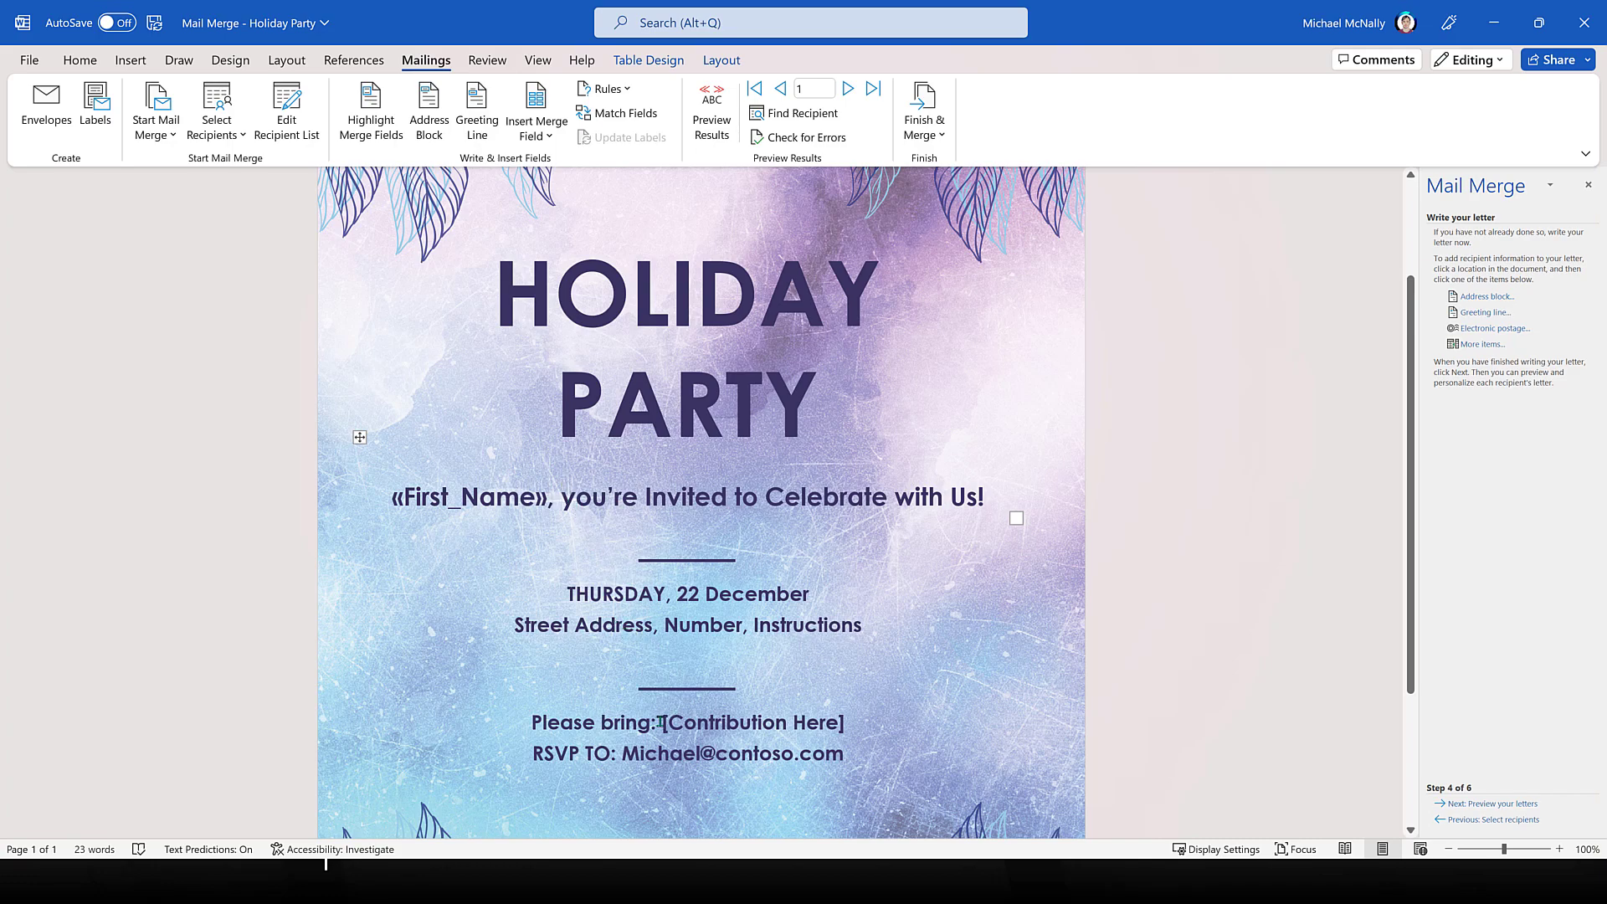
# Step: Replace the "[Contribution Here]" placeholder after "Please bring:" with the Contribution merge field
pyautogui.moveTo(663, 721); pyautogui.dragTo(845, 722)
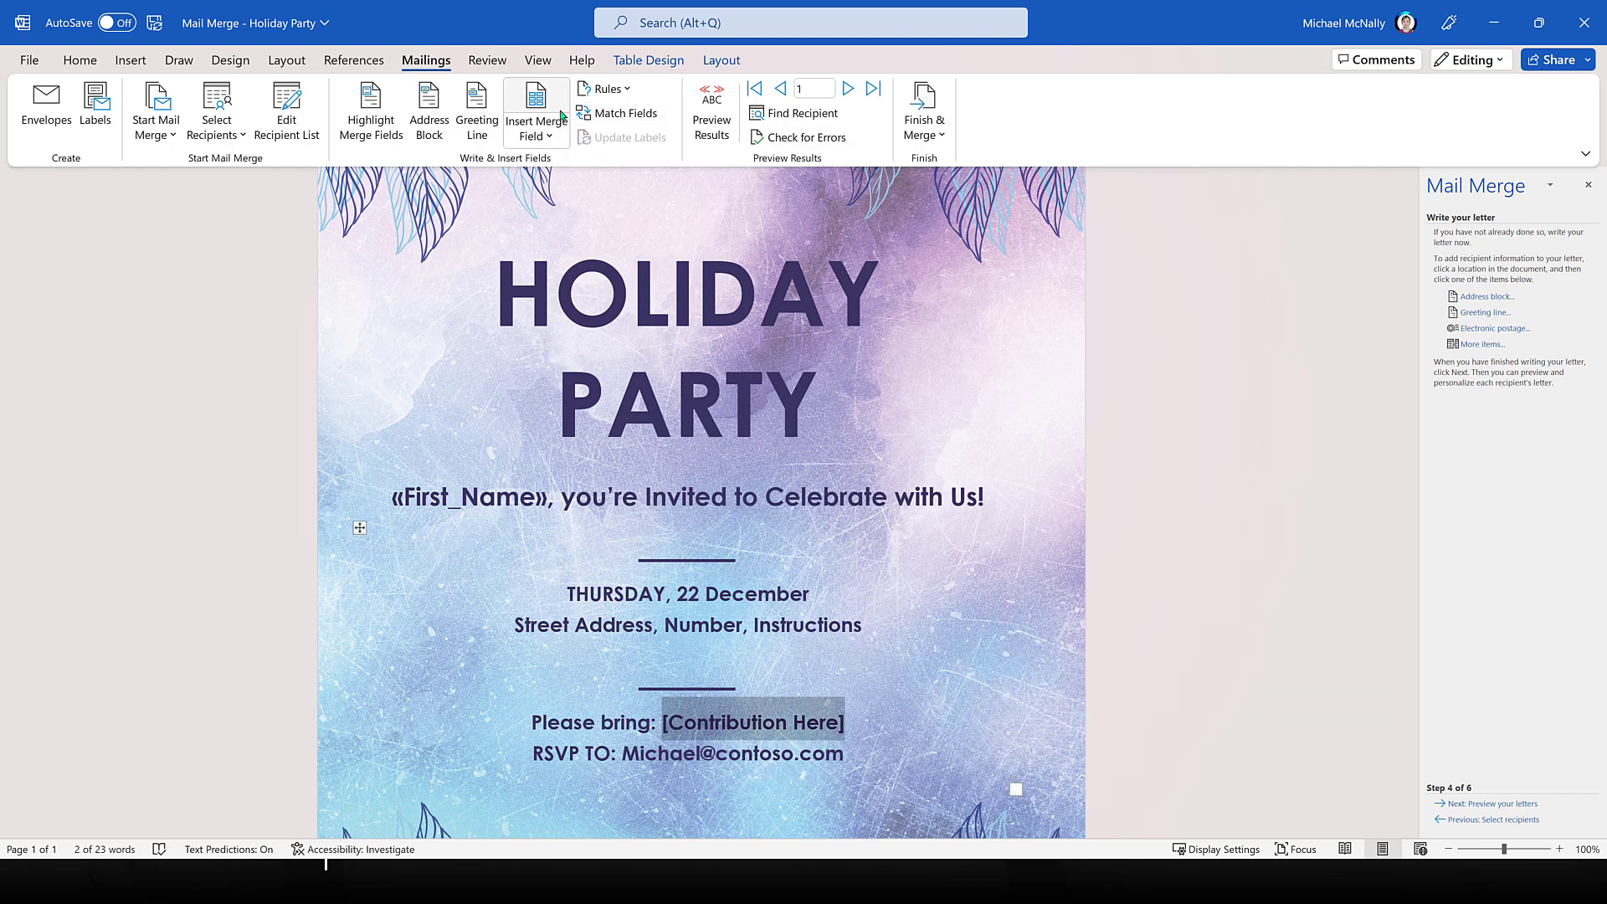
pyautogui.click(1481, 344)
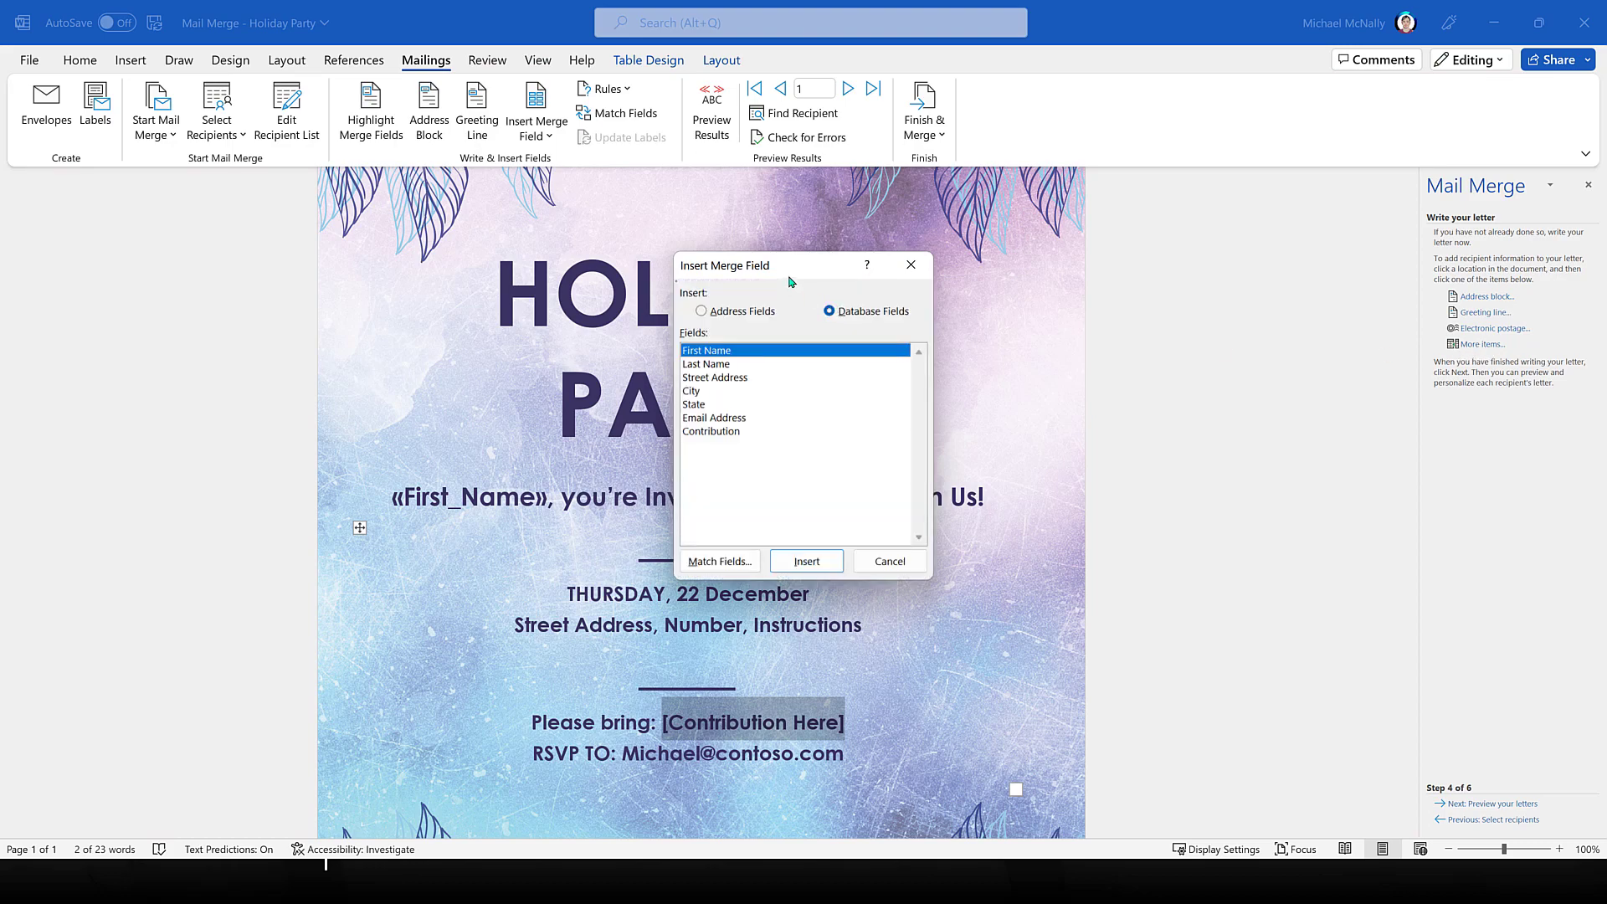
pyautogui.click(711, 433)
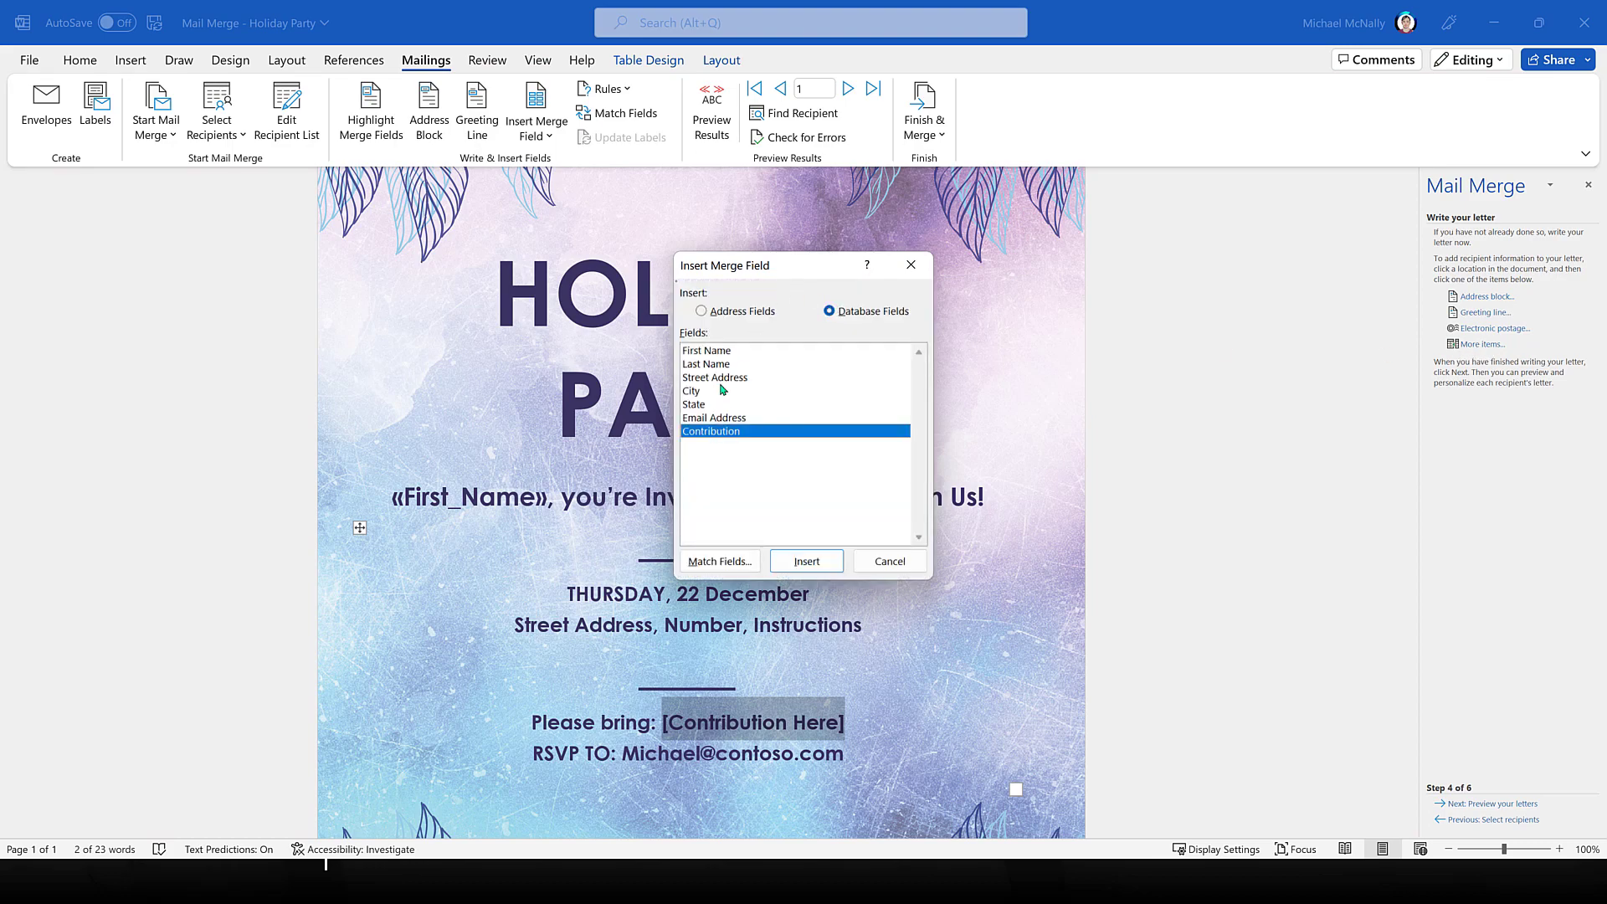
pyautogui.click(788, 574)
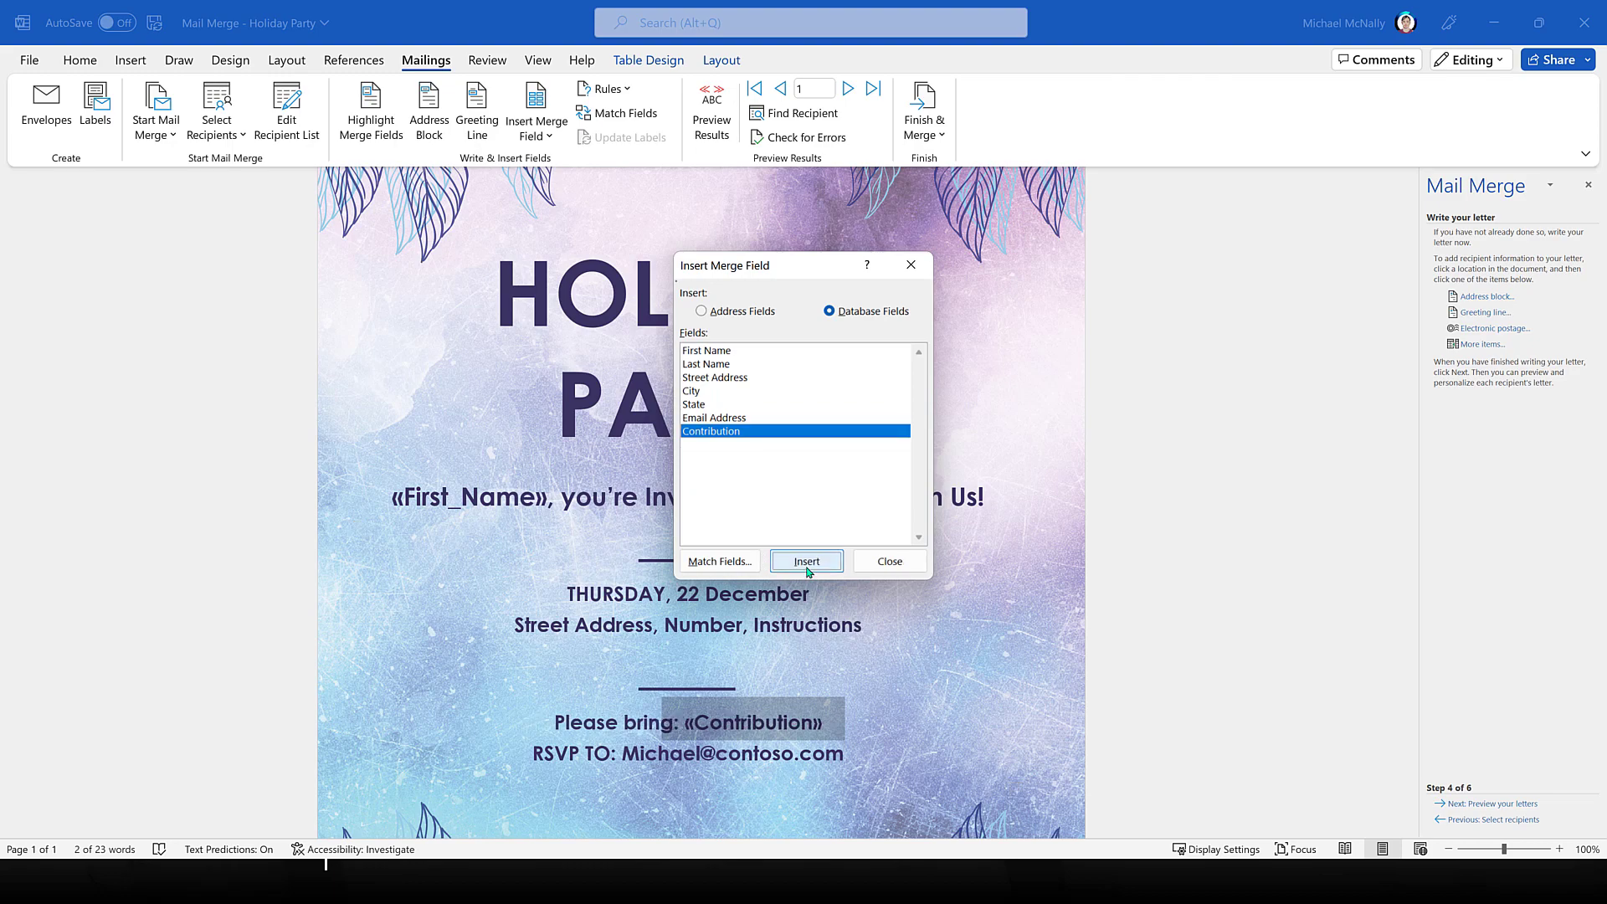
pyautogui.click(890, 560)
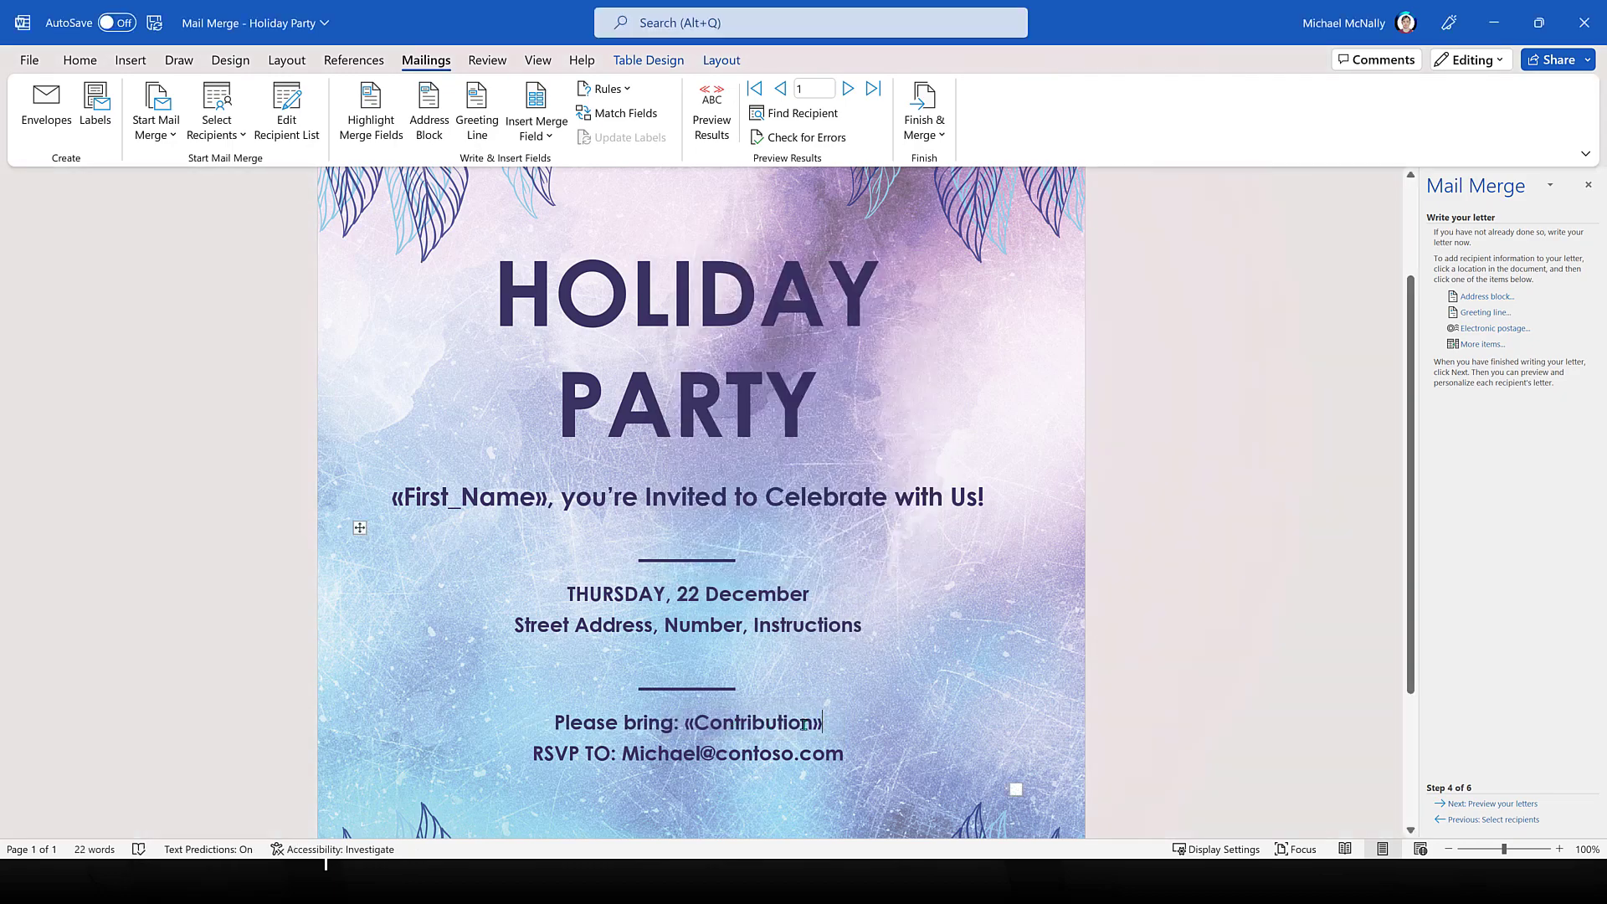
# Step: Preview the merged invitations for the first three recipients, checking the name and contribution on each
pyautogui.click(1505, 804)
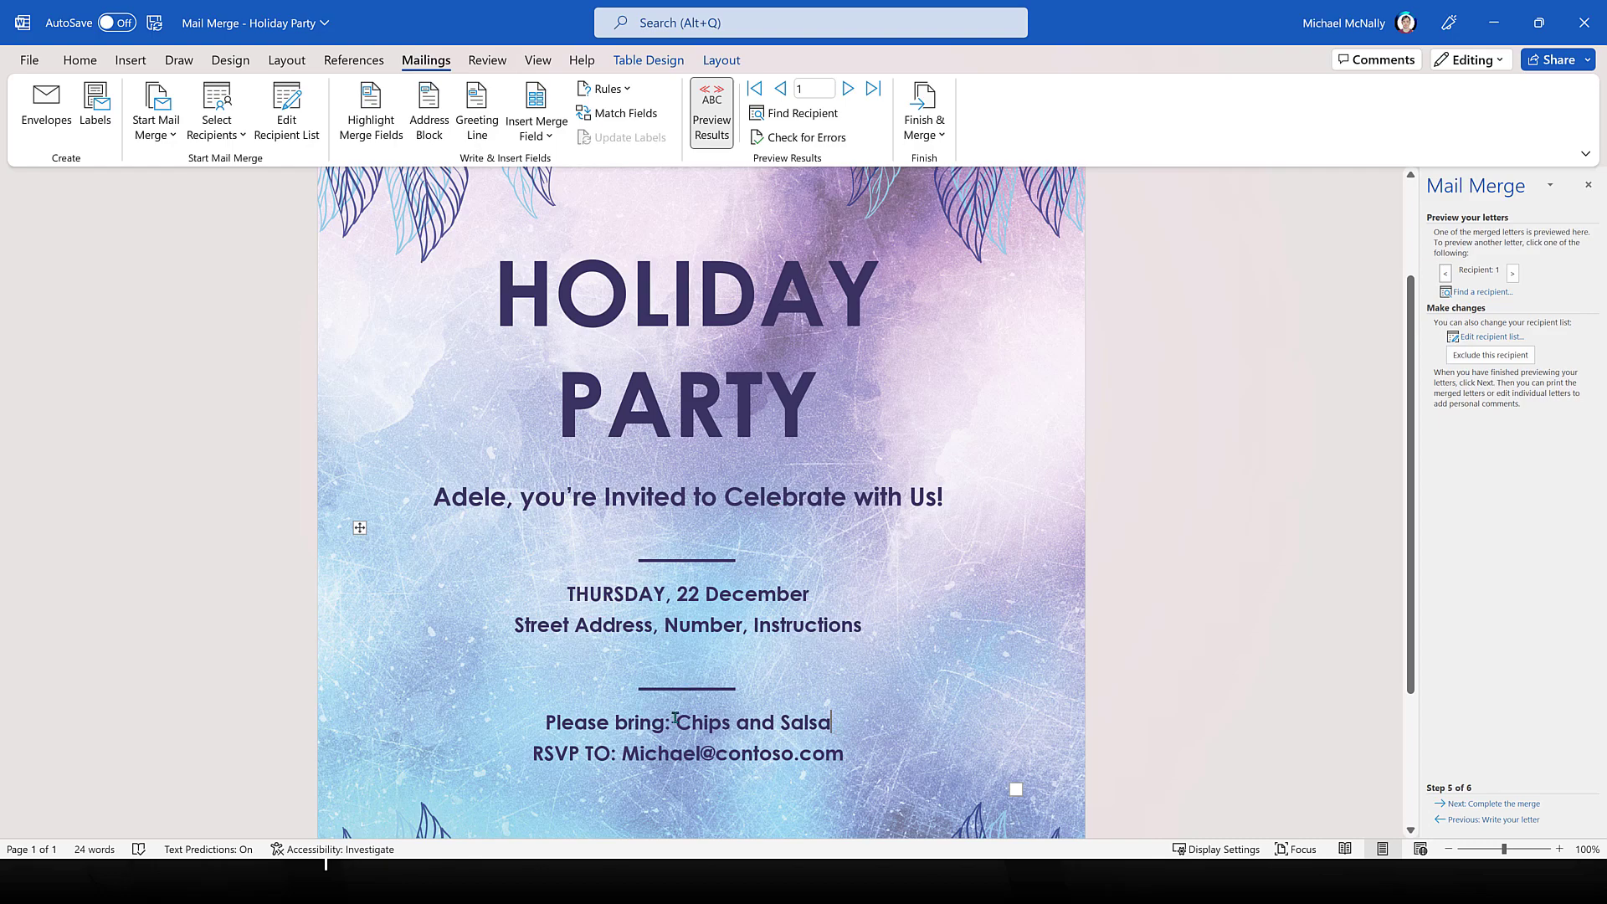
pyautogui.moveTo(675, 718); pyautogui.dragTo(834, 724)
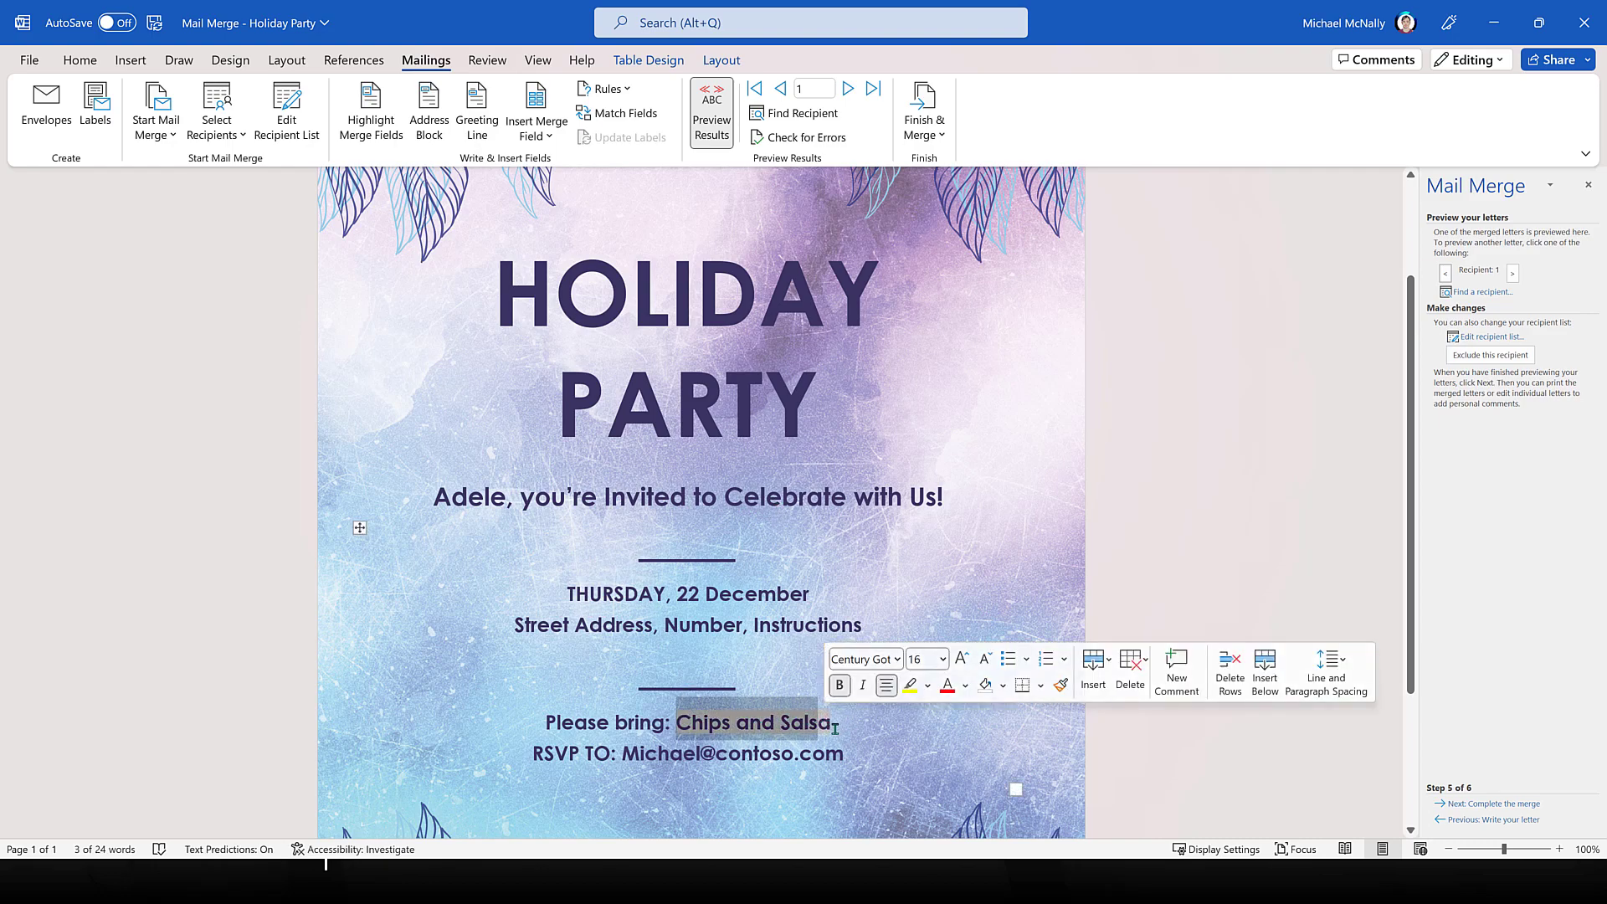
pyautogui.click(835, 728)
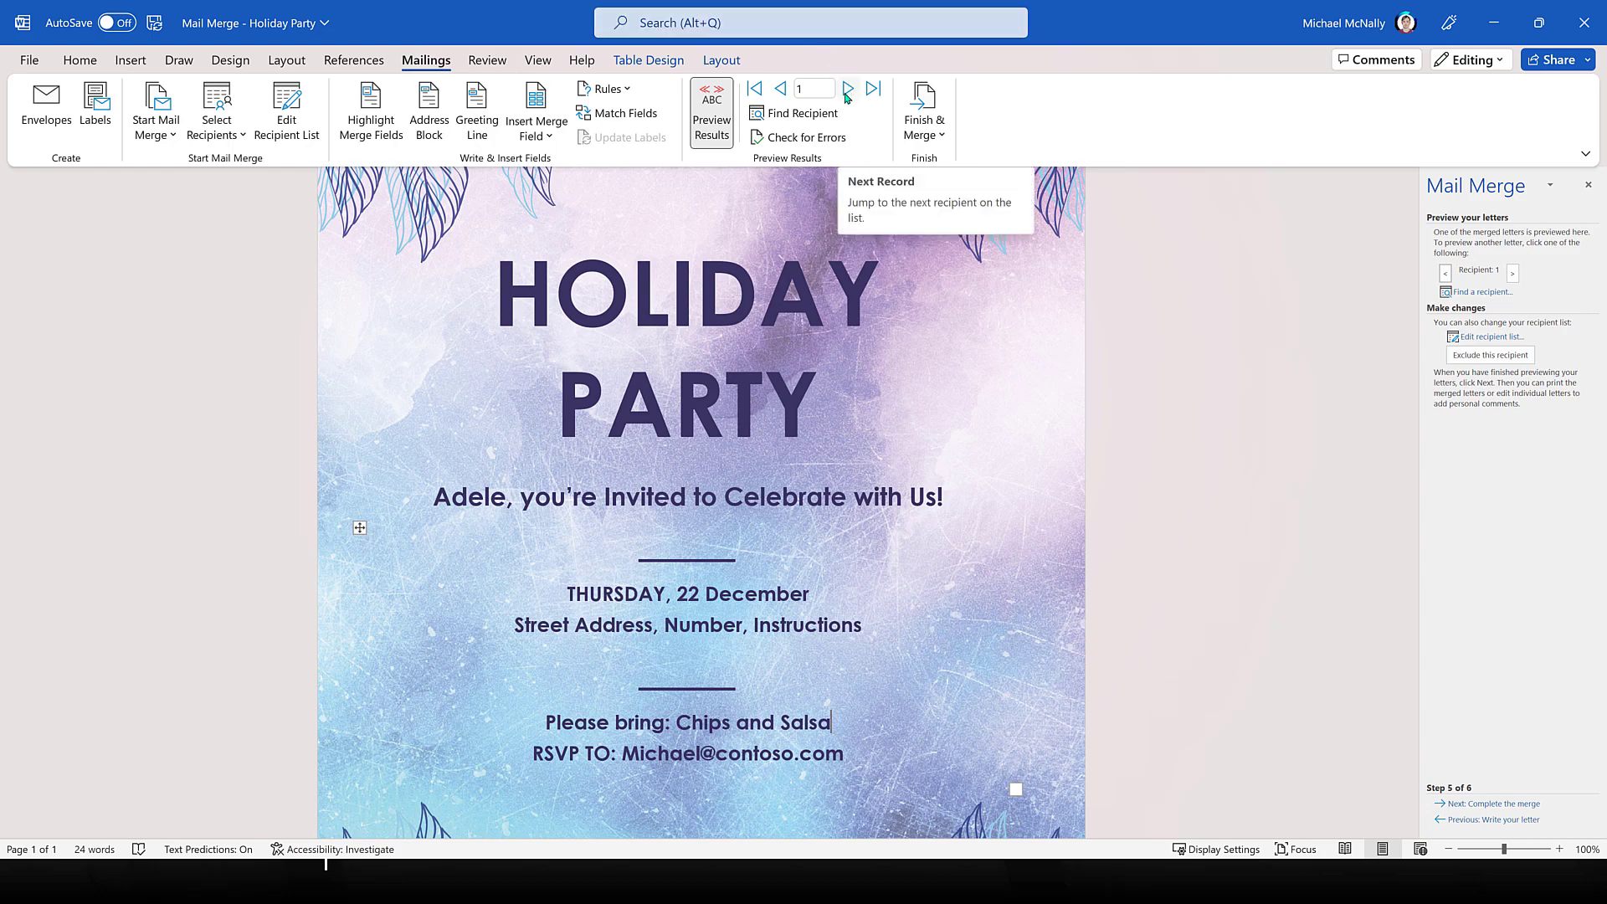
pyautogui.click(845, 94)
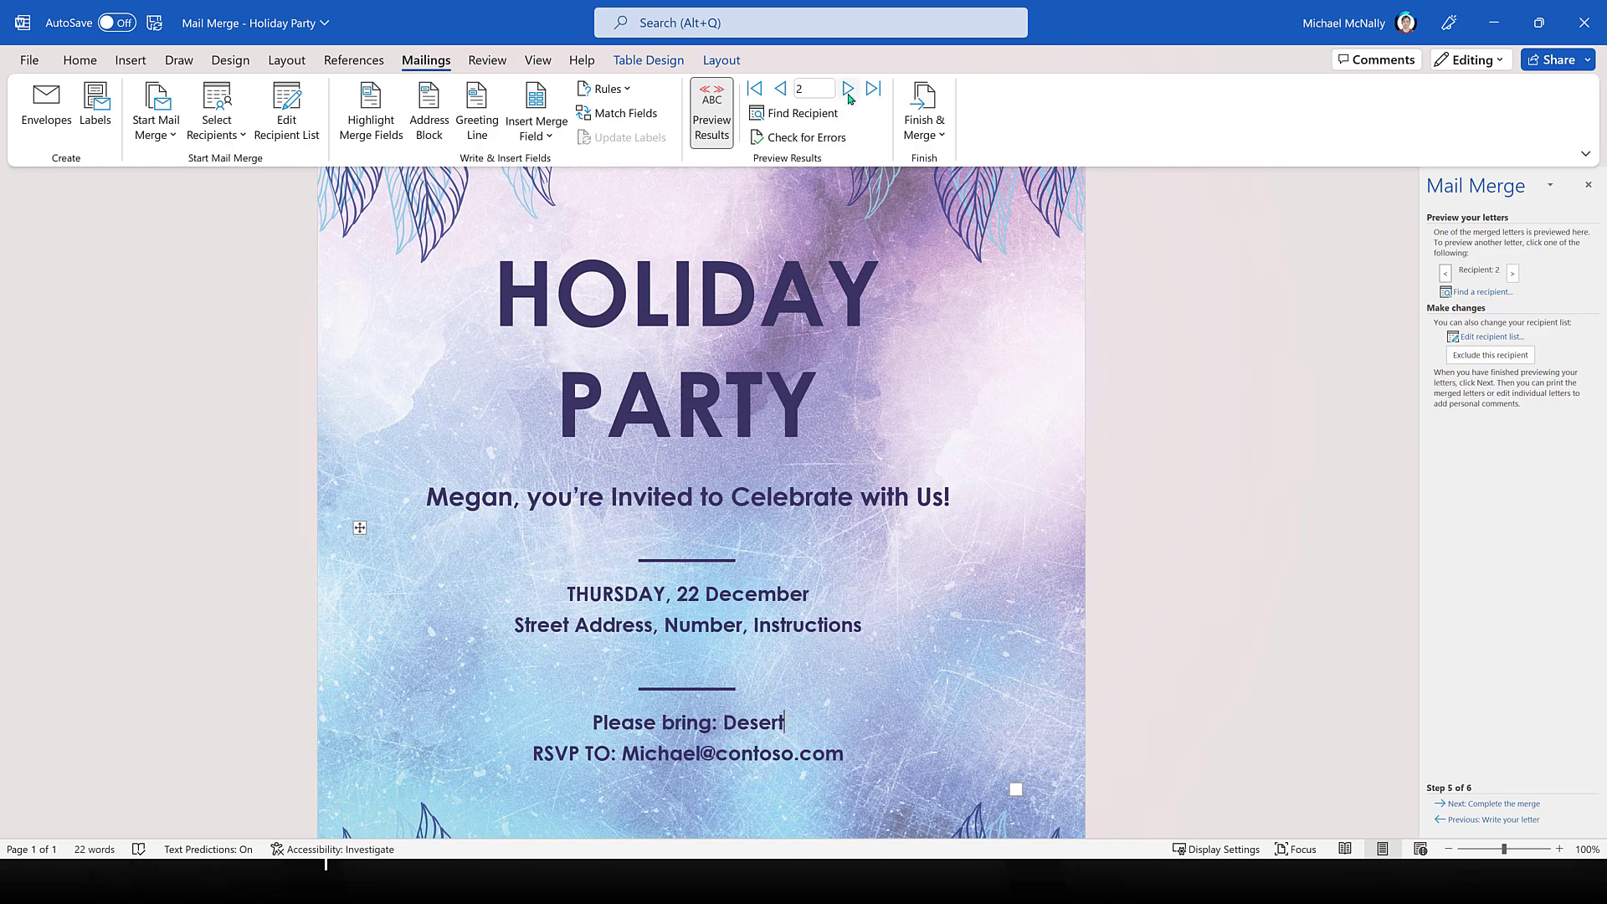
pyautogui.click(849, 94)
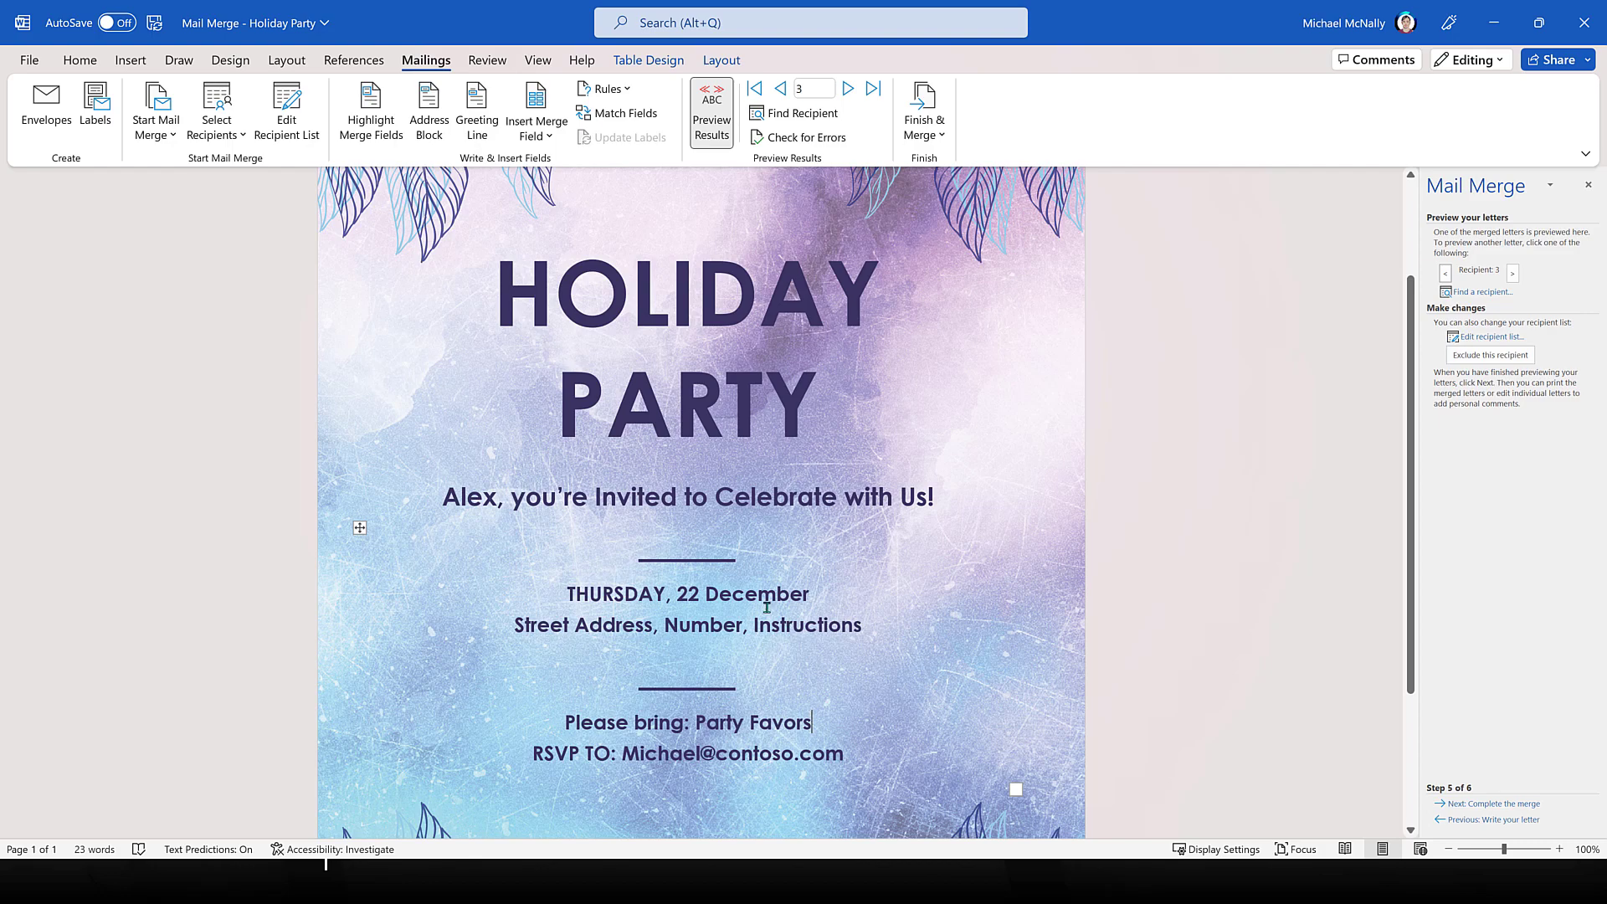
# Step: Set up the merge to send as e-mail messages with the subject line "You're Invited!"
pyautogui.click(942, 137)
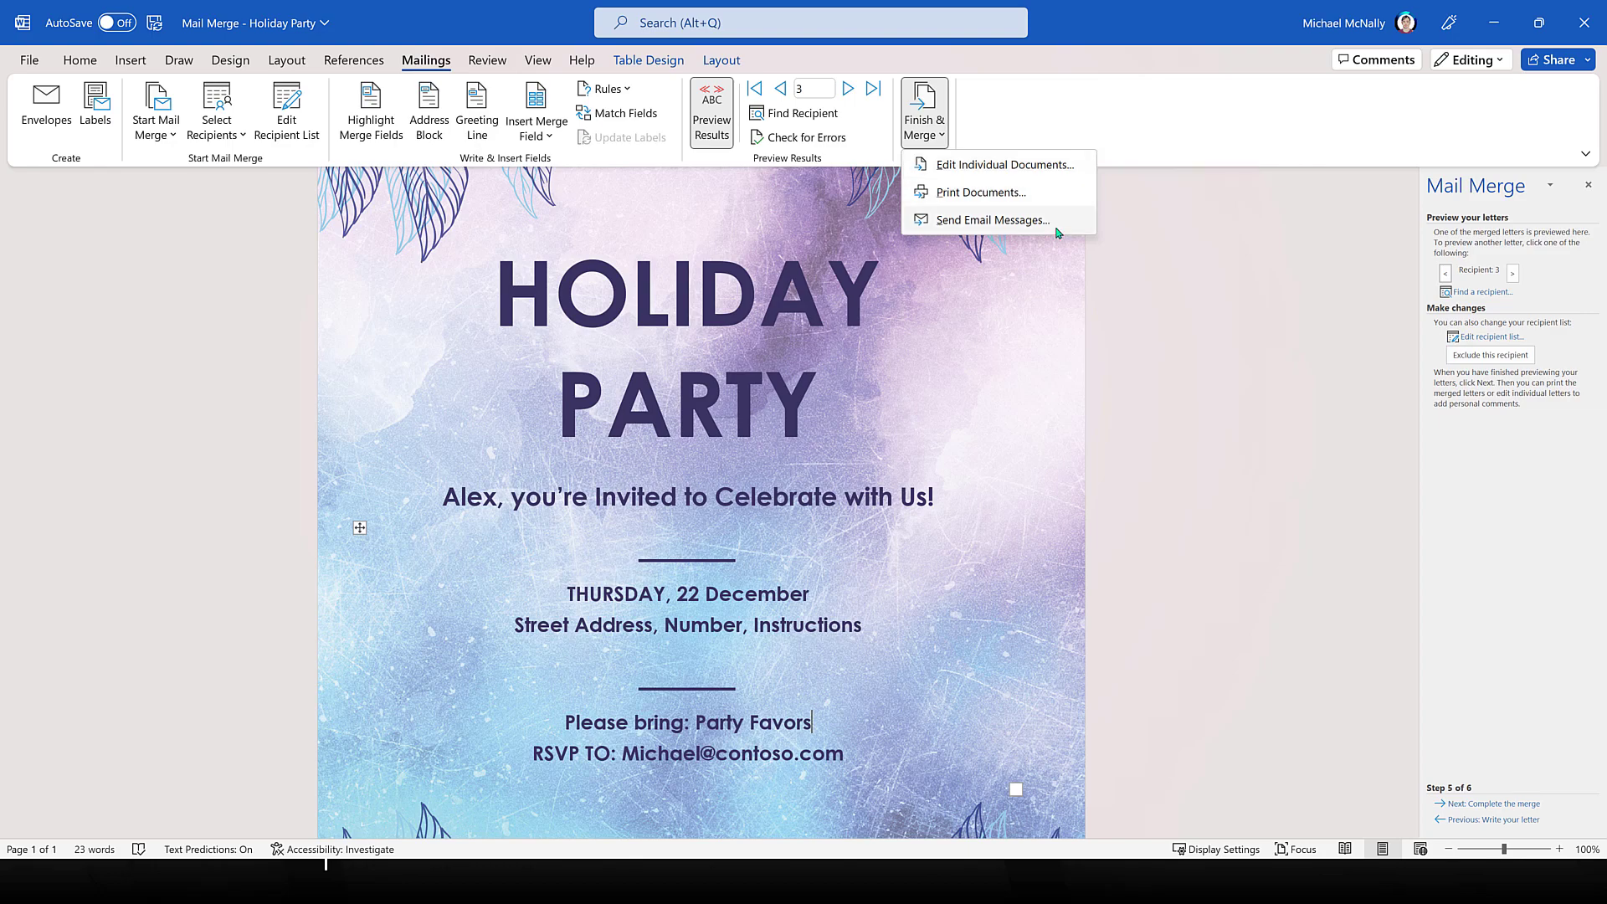
pyautogui.hotkey('alt', 'Tab')
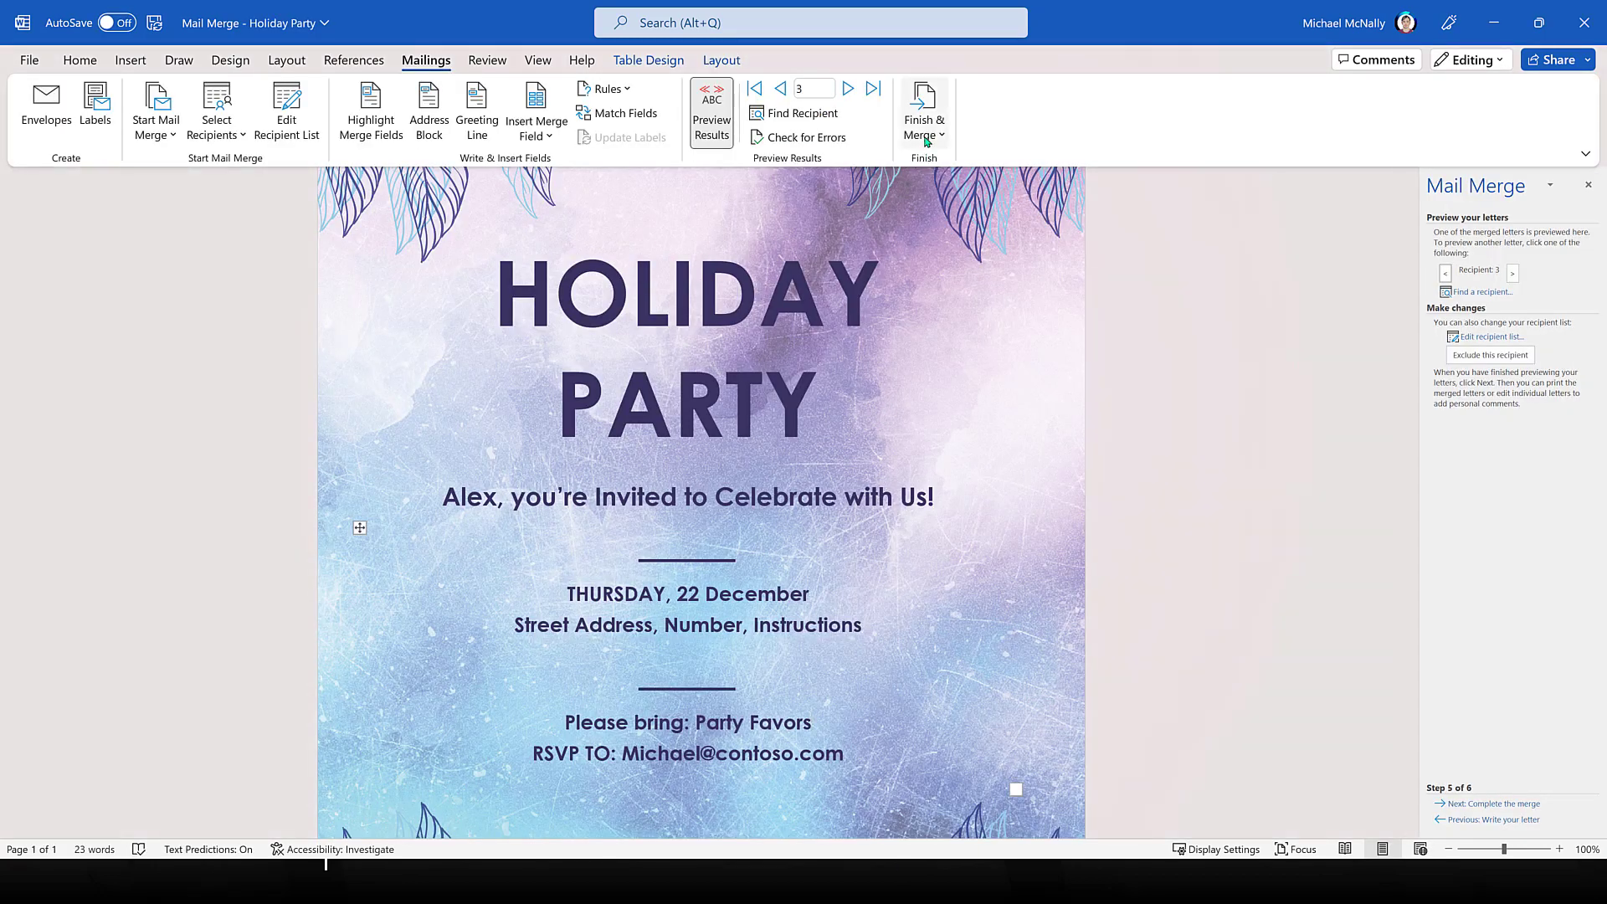
pyautogui.click(924, 134)
pyautogui.click(952, 220)
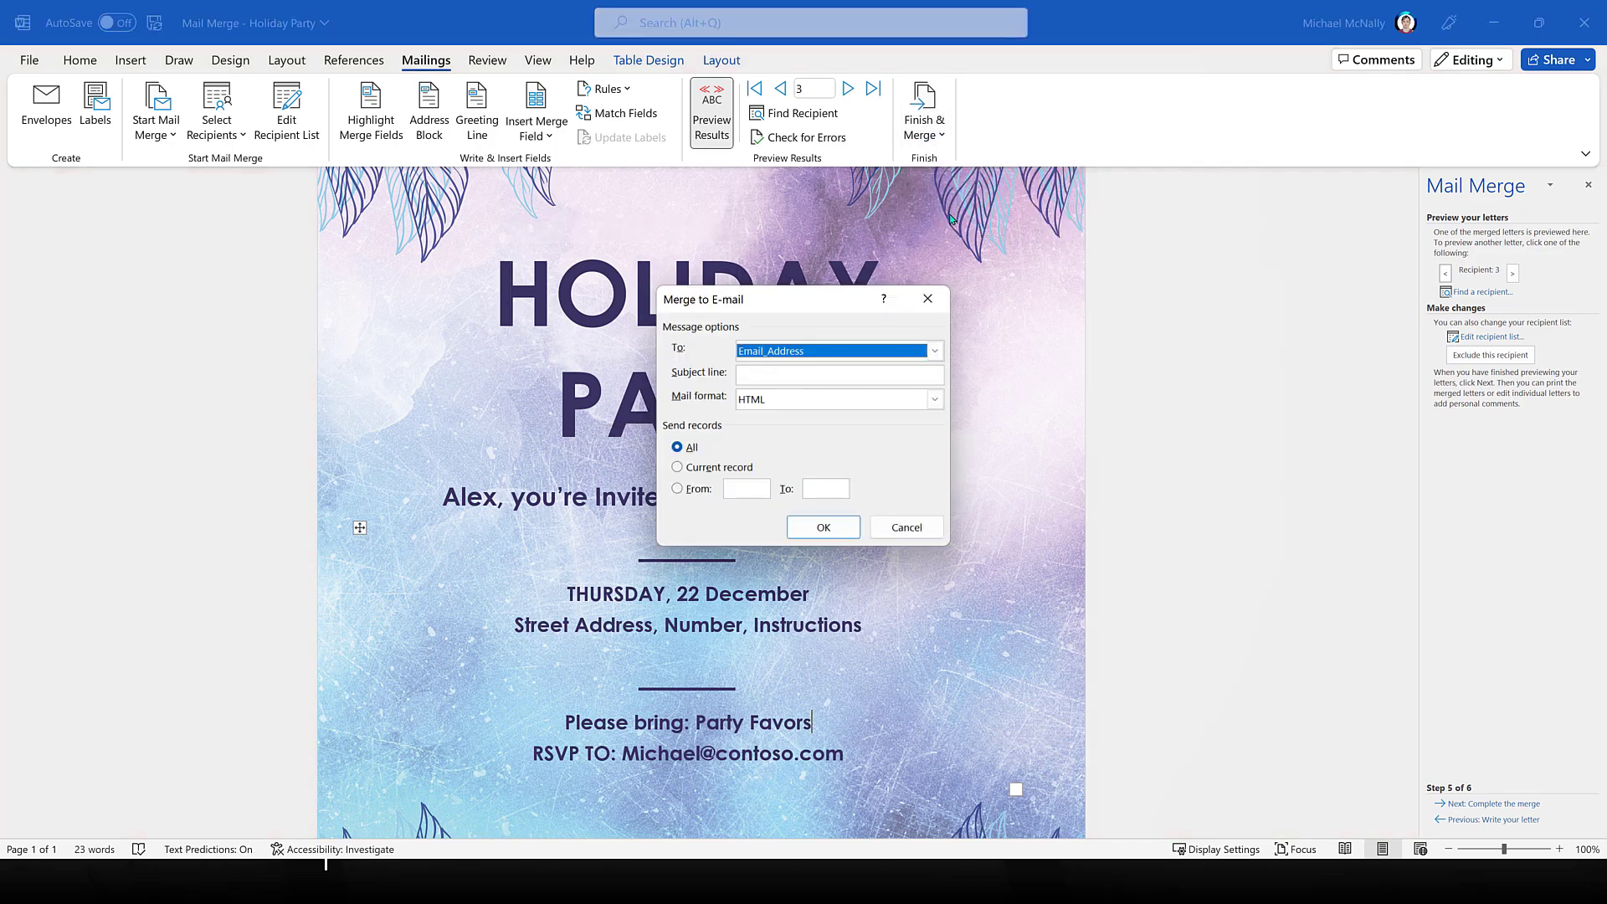
pyautogui.click(804, 372)
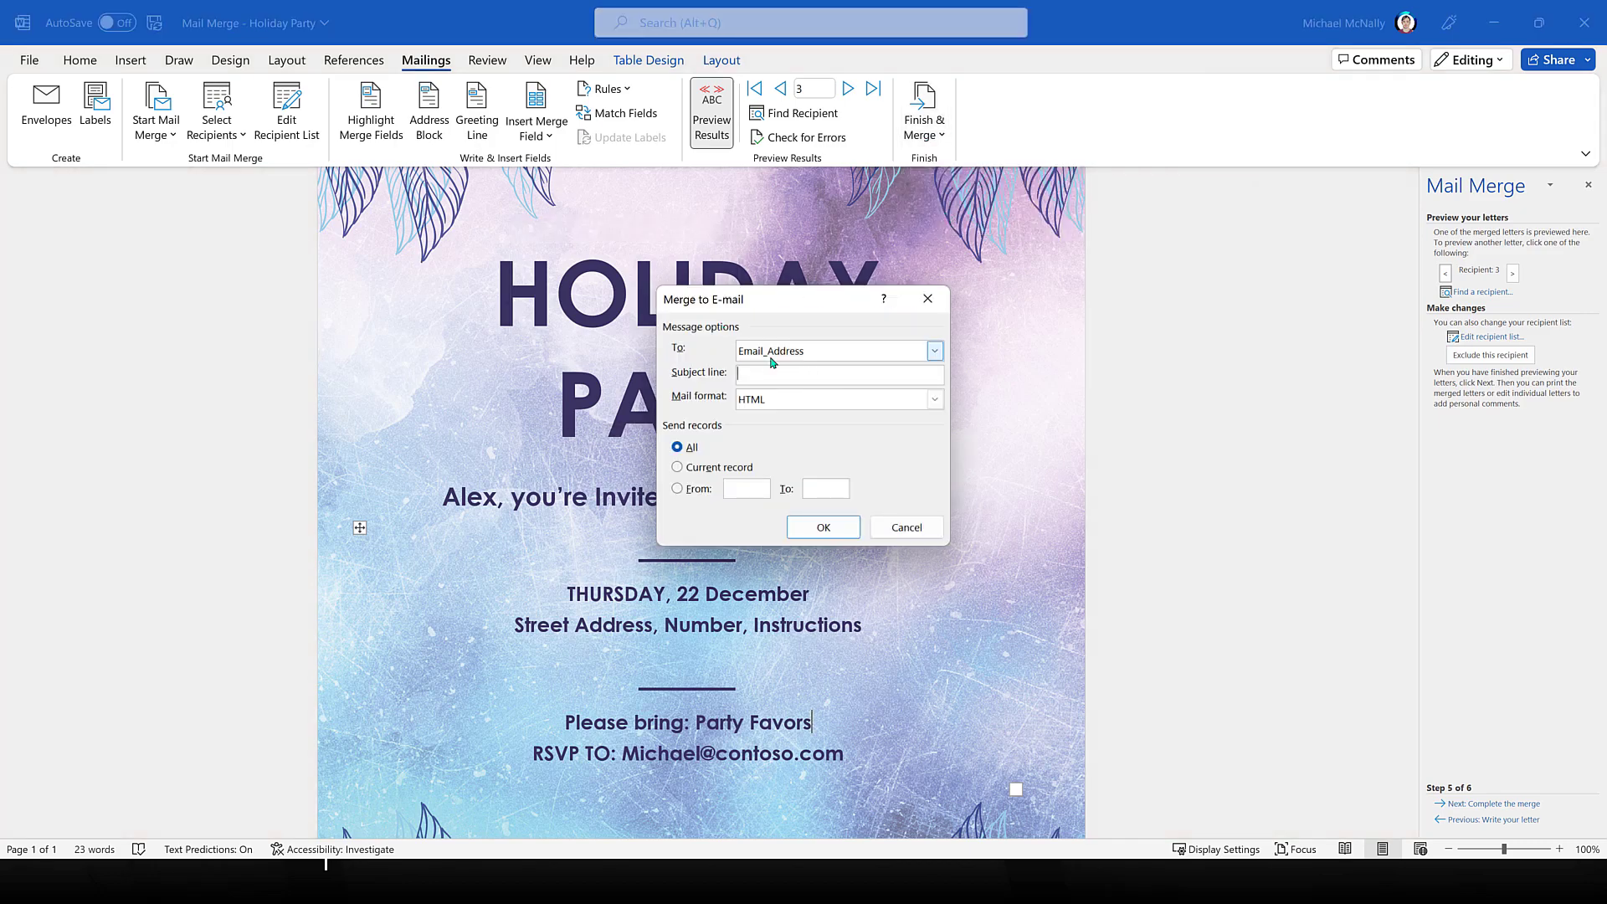
pyautogui.write("You're I")
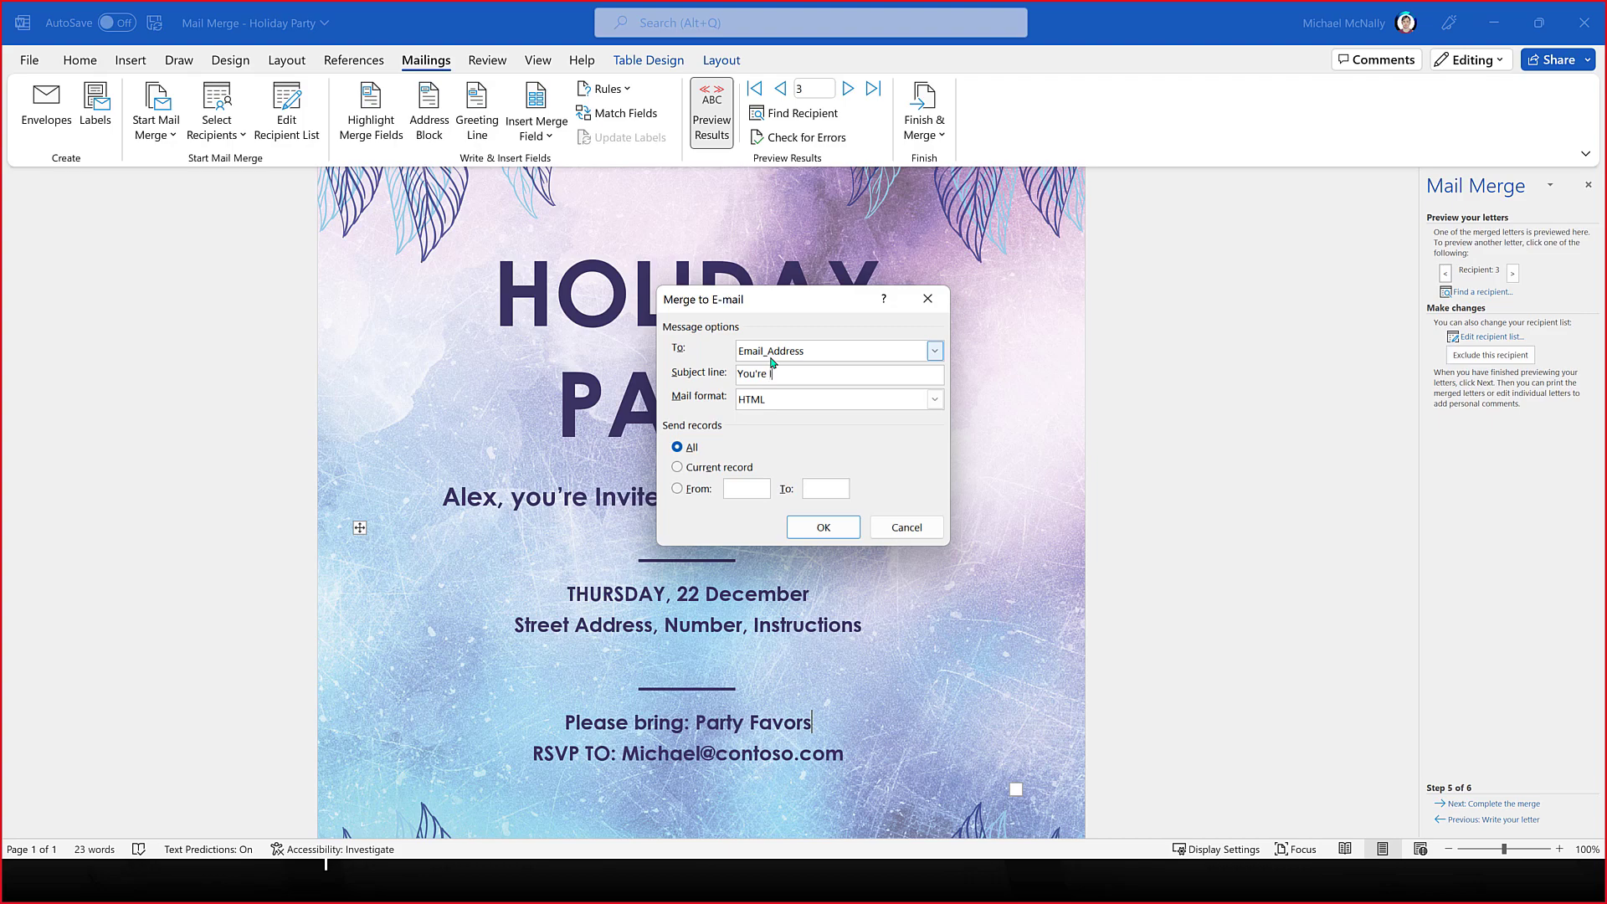
pyautogui.write('nvited!')
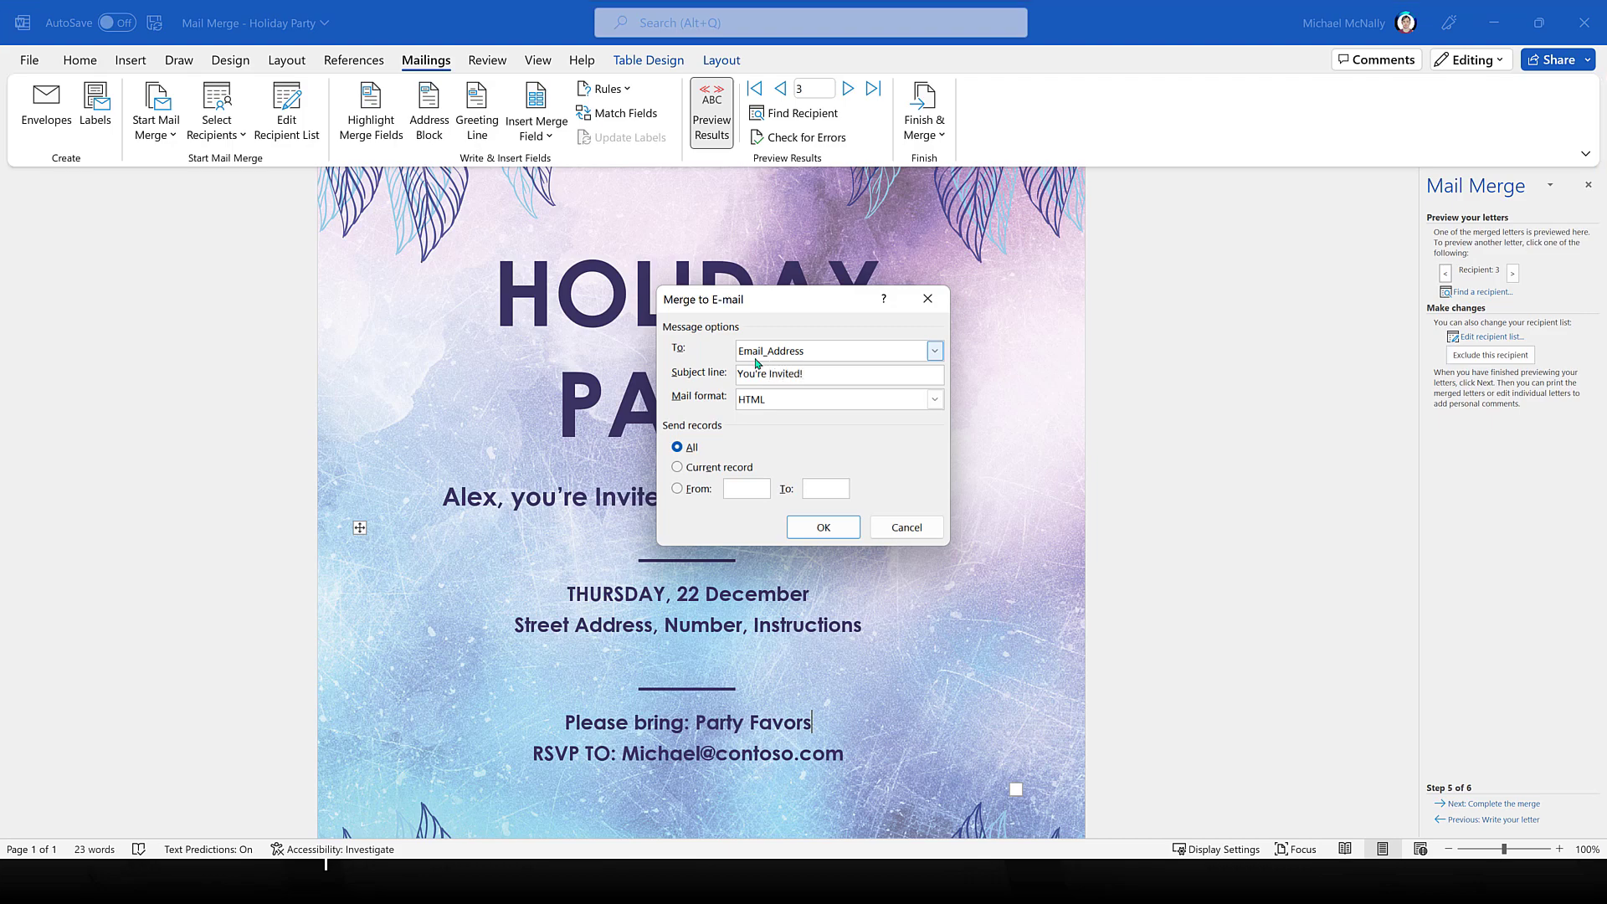